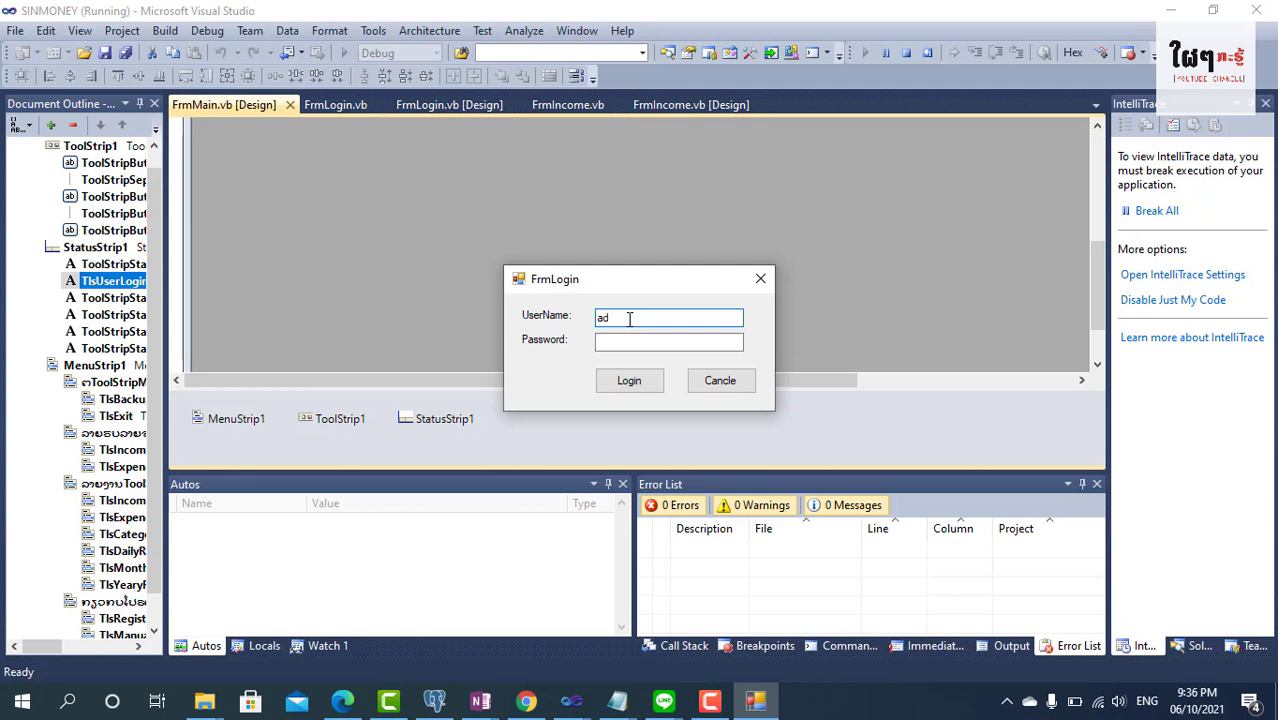
Enter the account password to log in, and open the income recording form
left_click(689, 346)
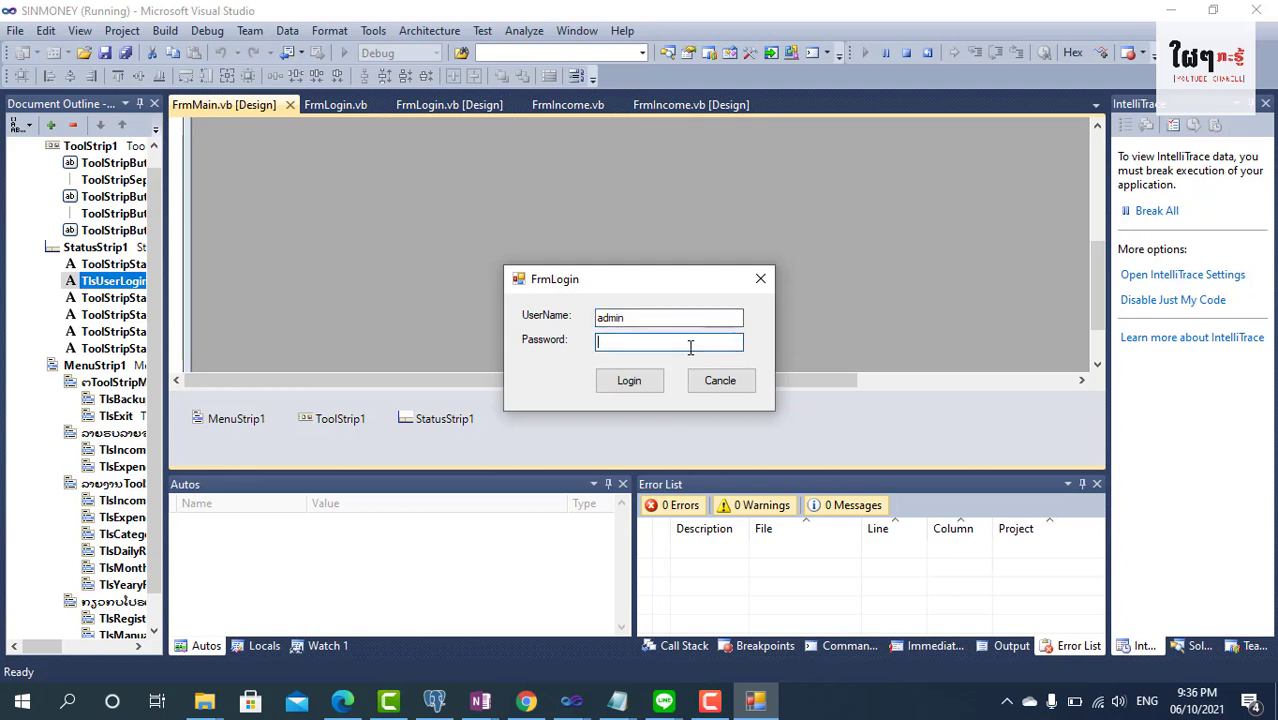
left_click(651, 387)
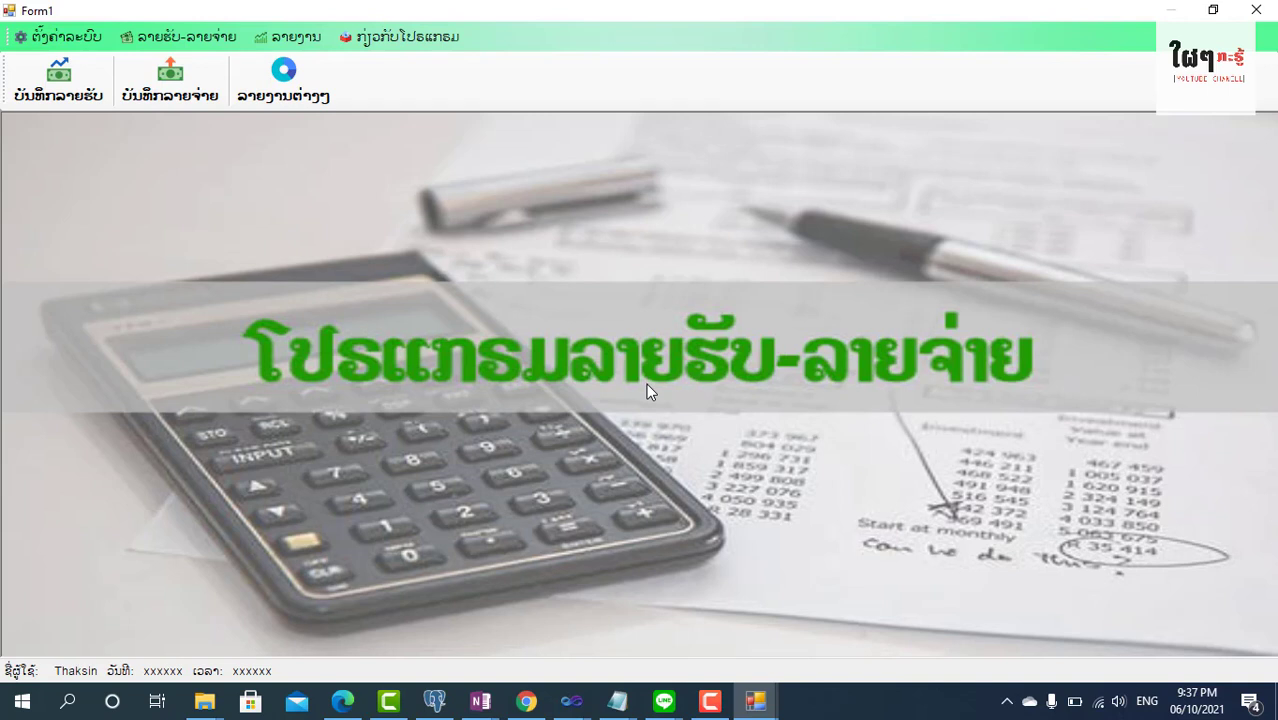
left_click(72, 92)
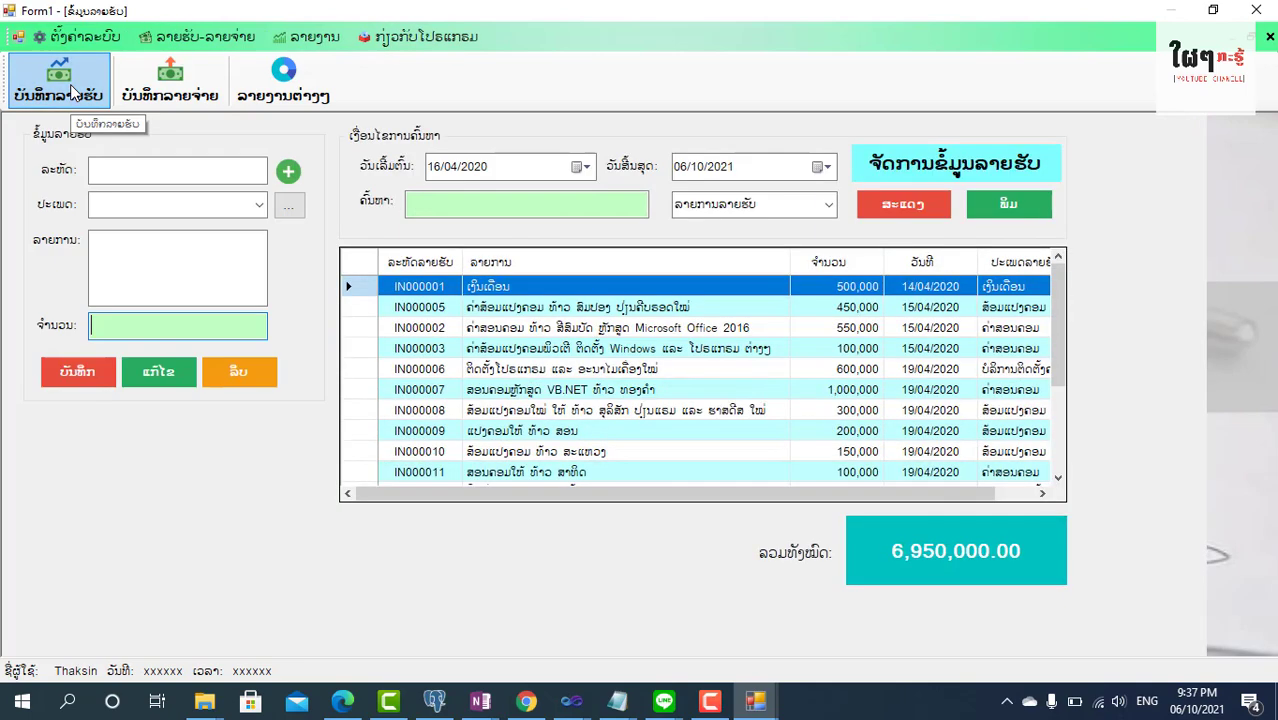
Review the existing income types in the income type manager, including INTY005 and INTY004, and close it
left_click(179, 44)
left_click(180, 43)
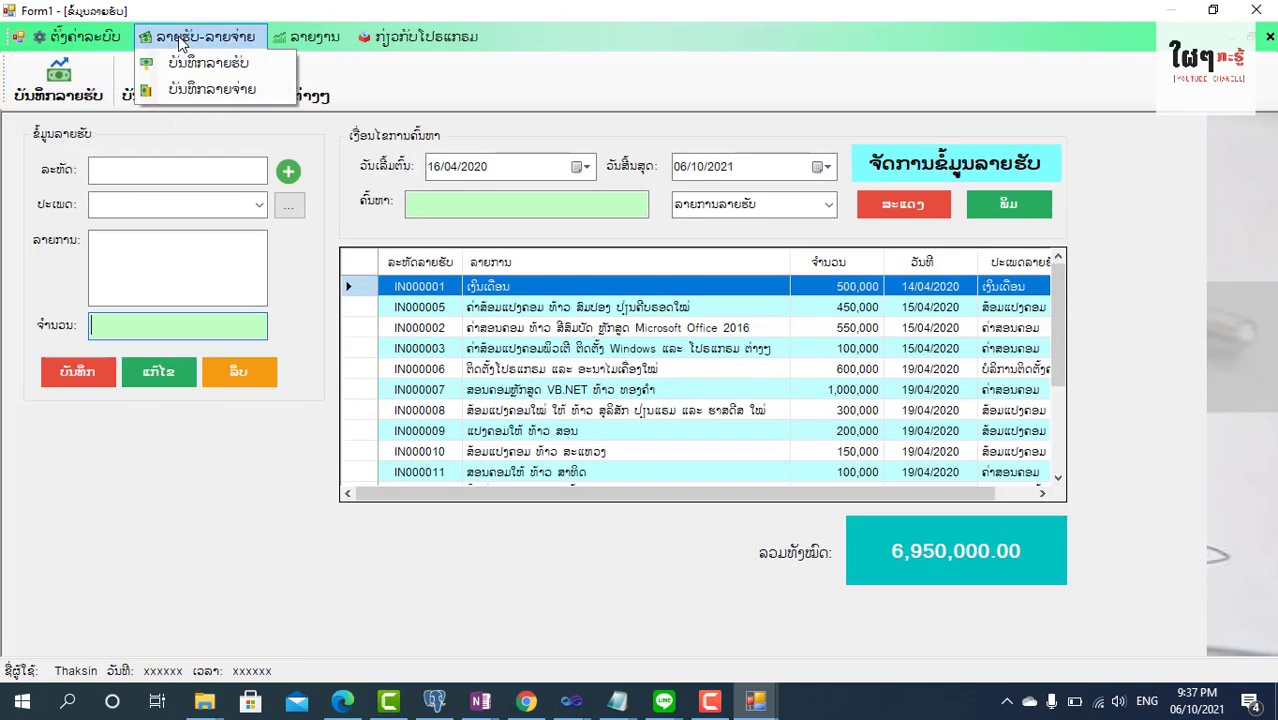
left_click(288, 205)
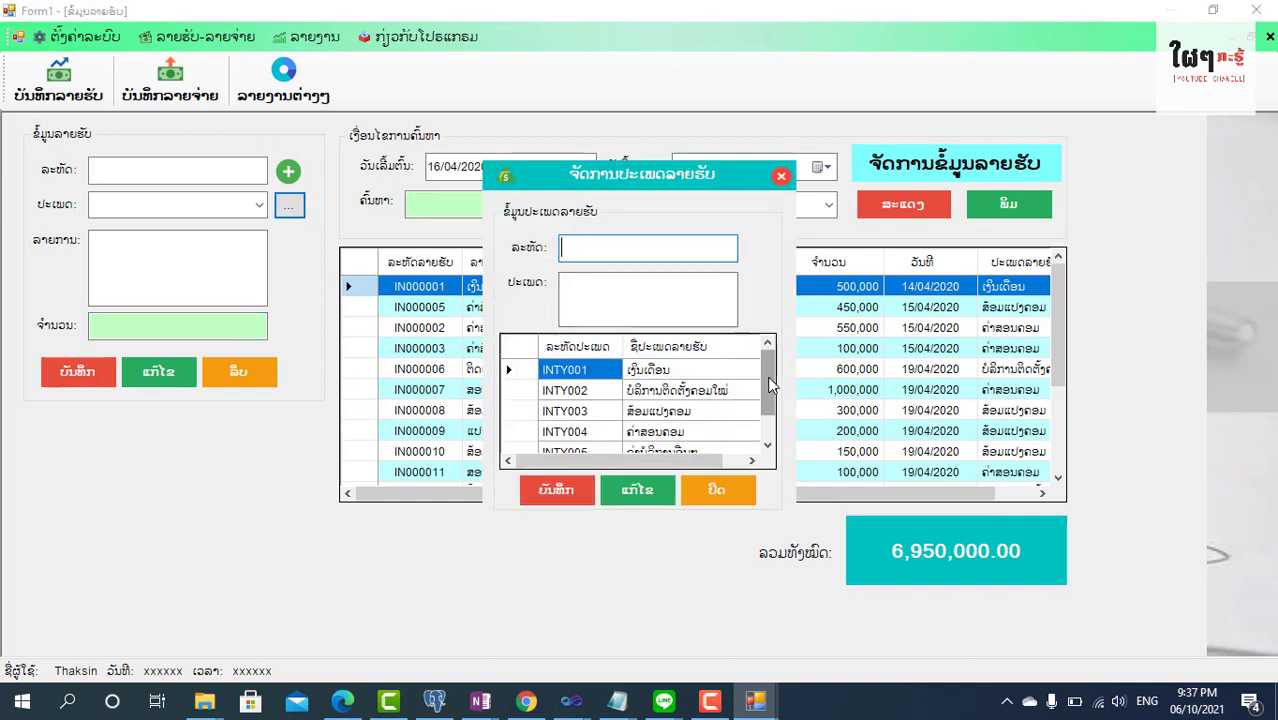
left_click_drag(768, 384, 760, 430)
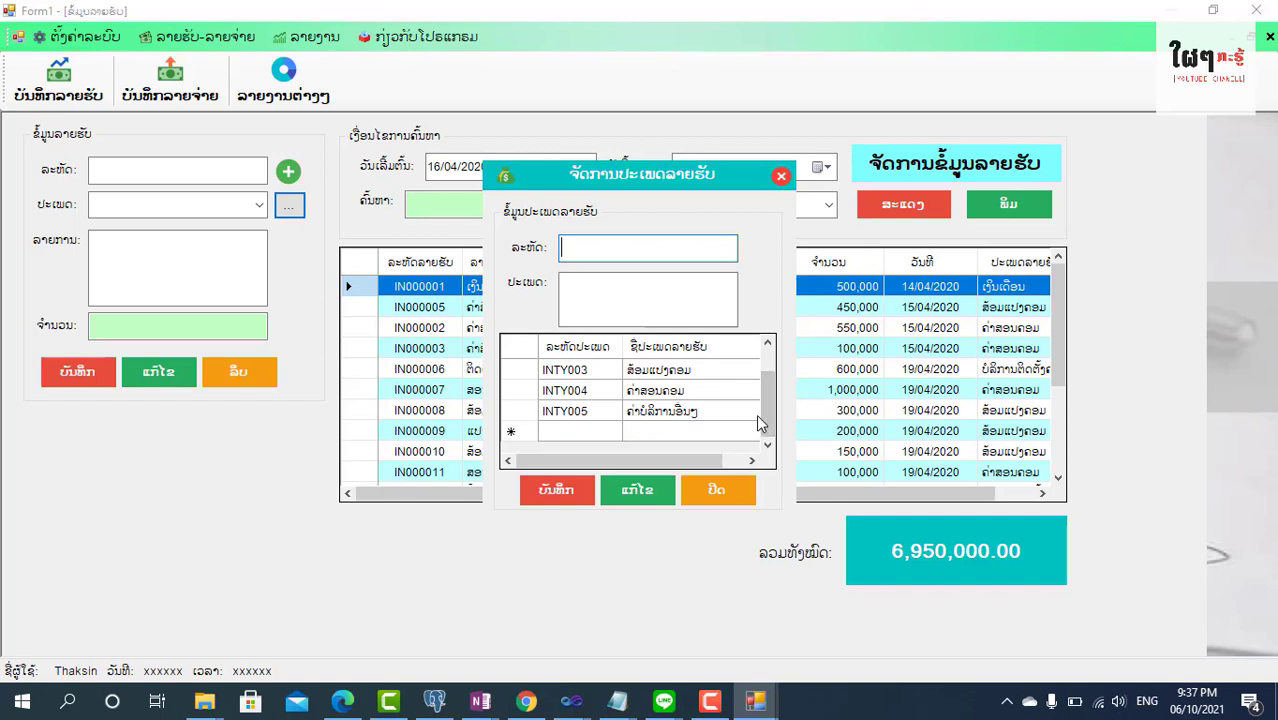
left_click(665, 411)
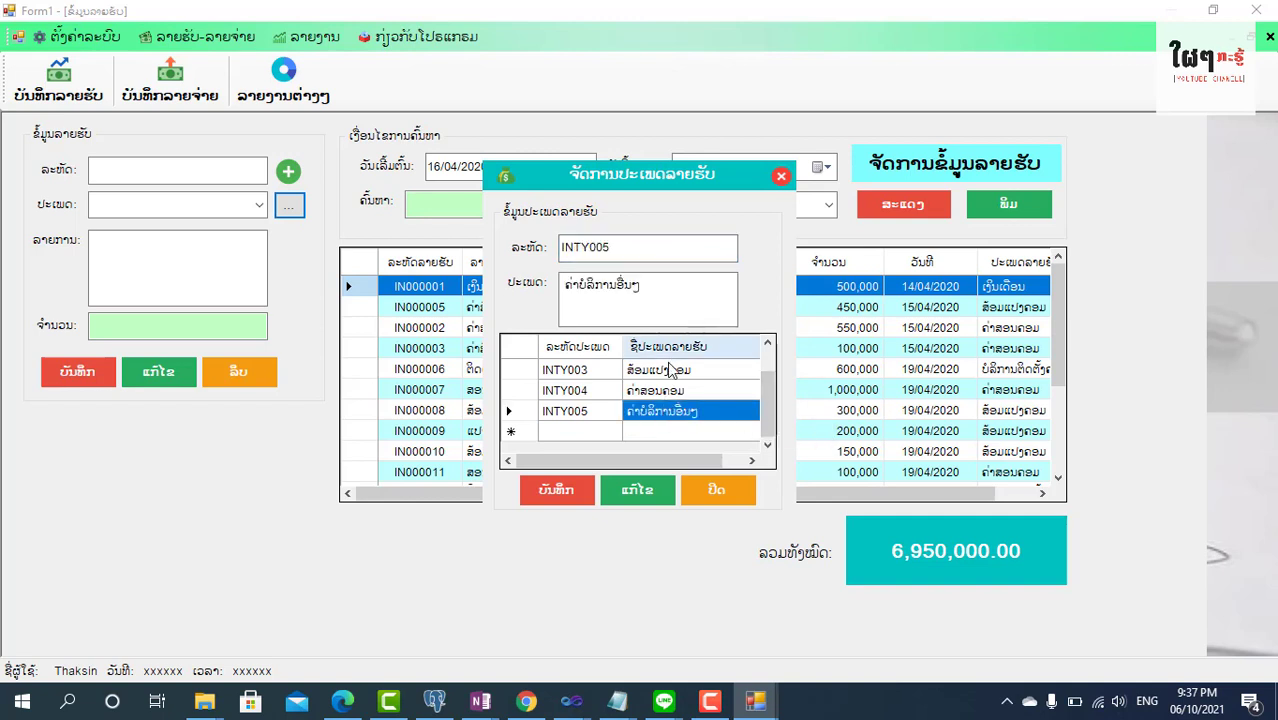
left_click(676, 392)
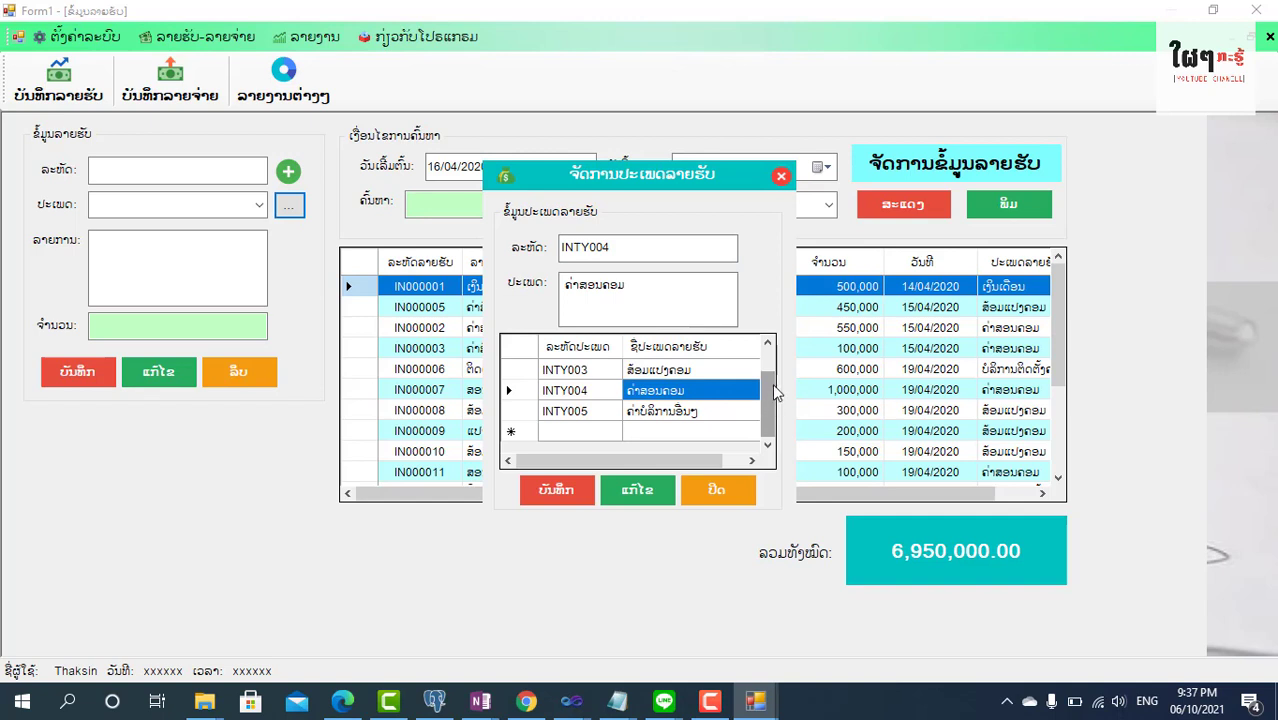
left_click_drag(776, 392, 776, 358)
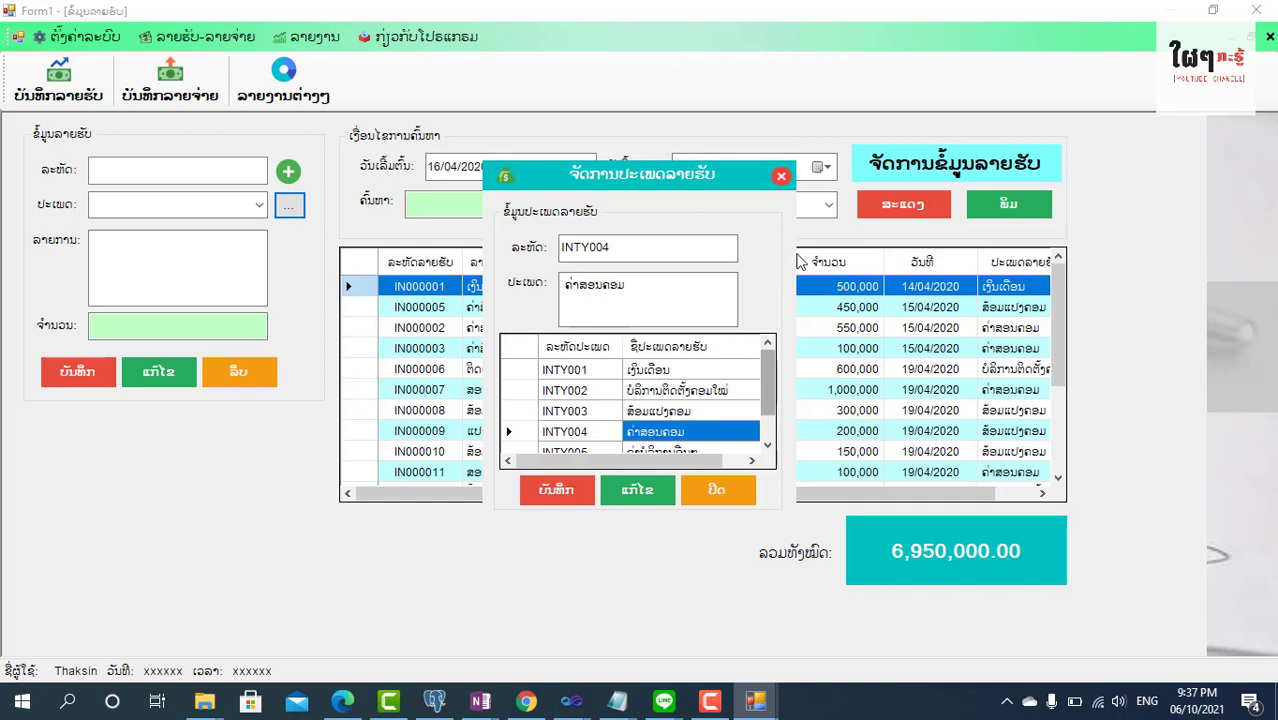
left_click(781, 176)
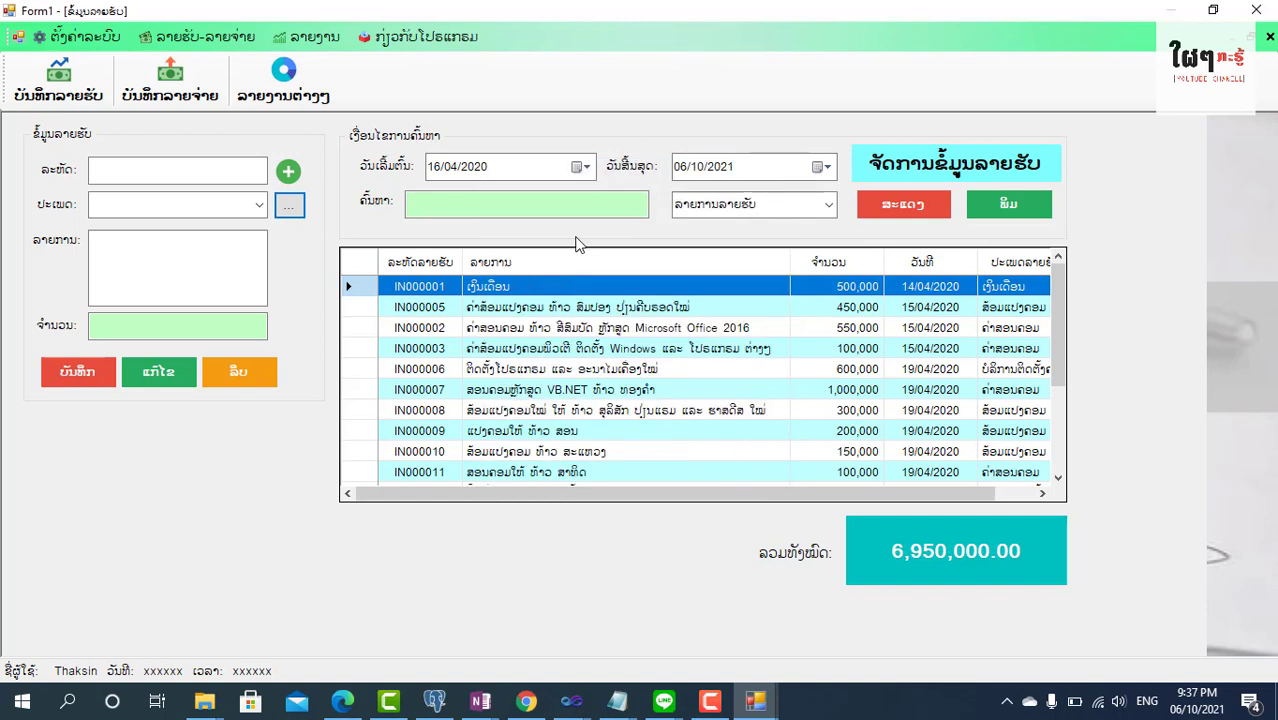
Set the income type to ເງິນເດືອນ and generate a code for a new income record
left_click(259, 205)
left_click(259, 207)
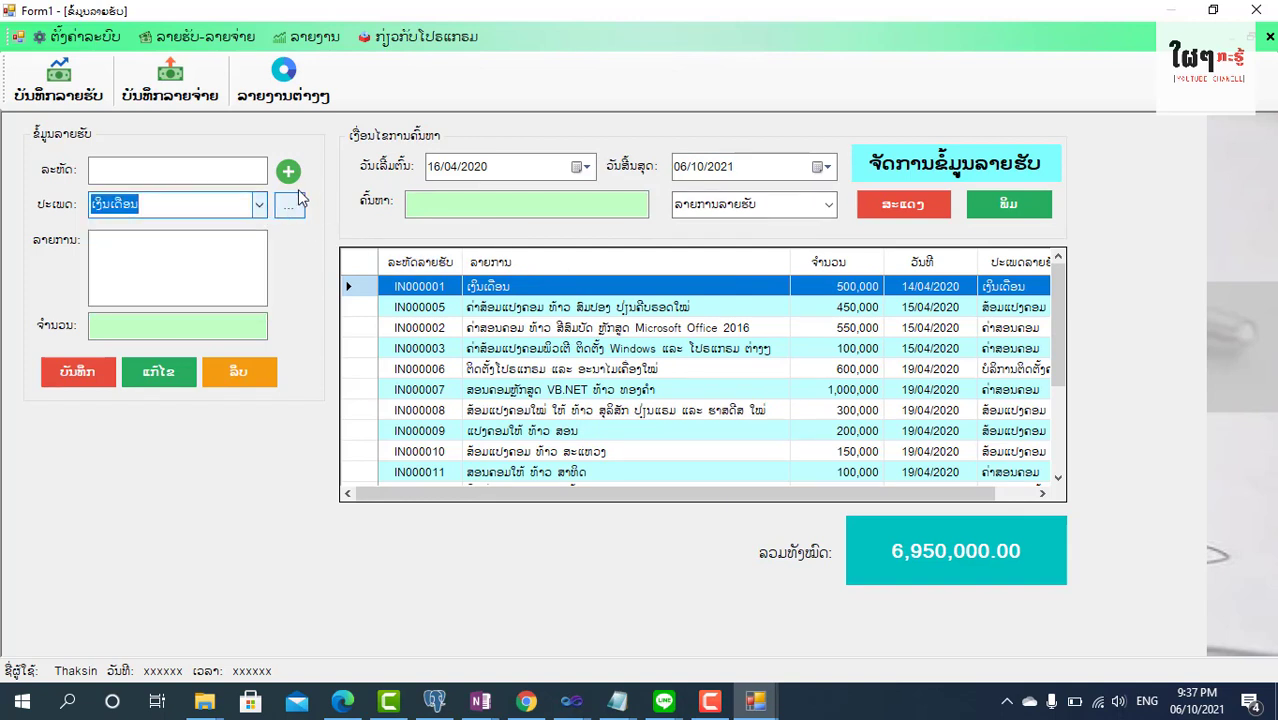
left_click(290, 174)
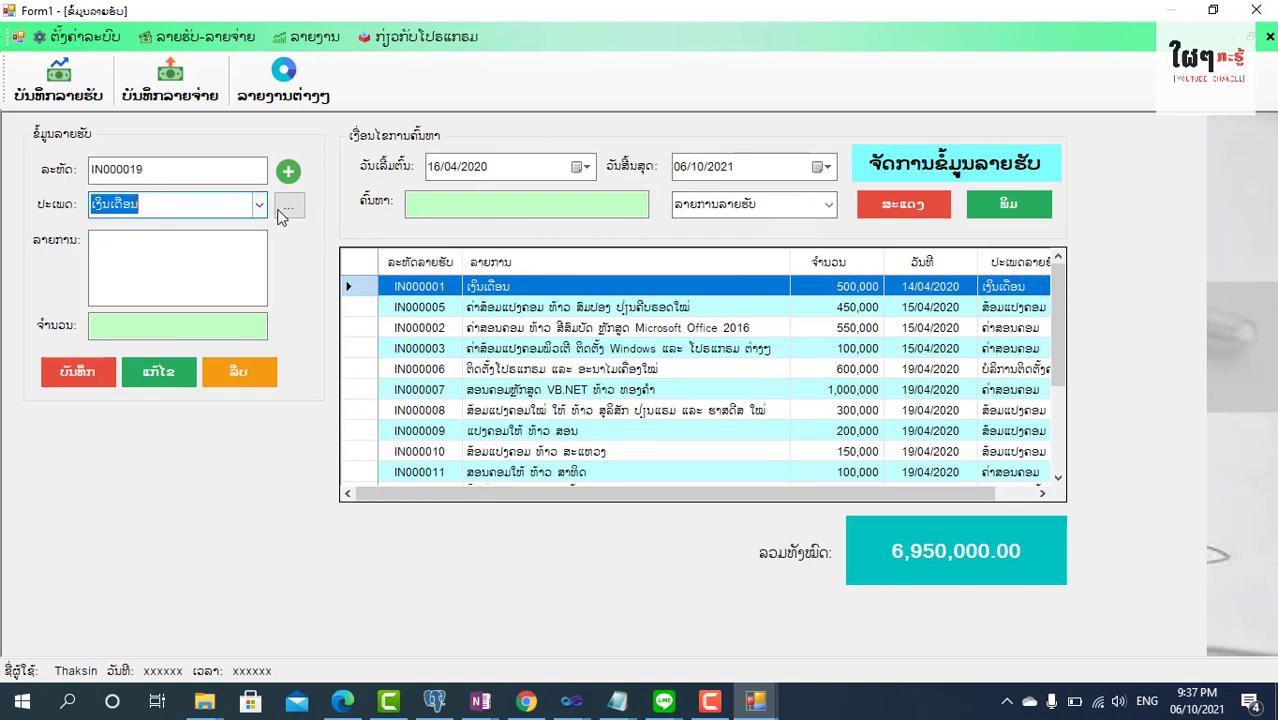
Reopen the income type manager, load INTY005 as a basis and change the code to INTY006
left_click(288, 206)
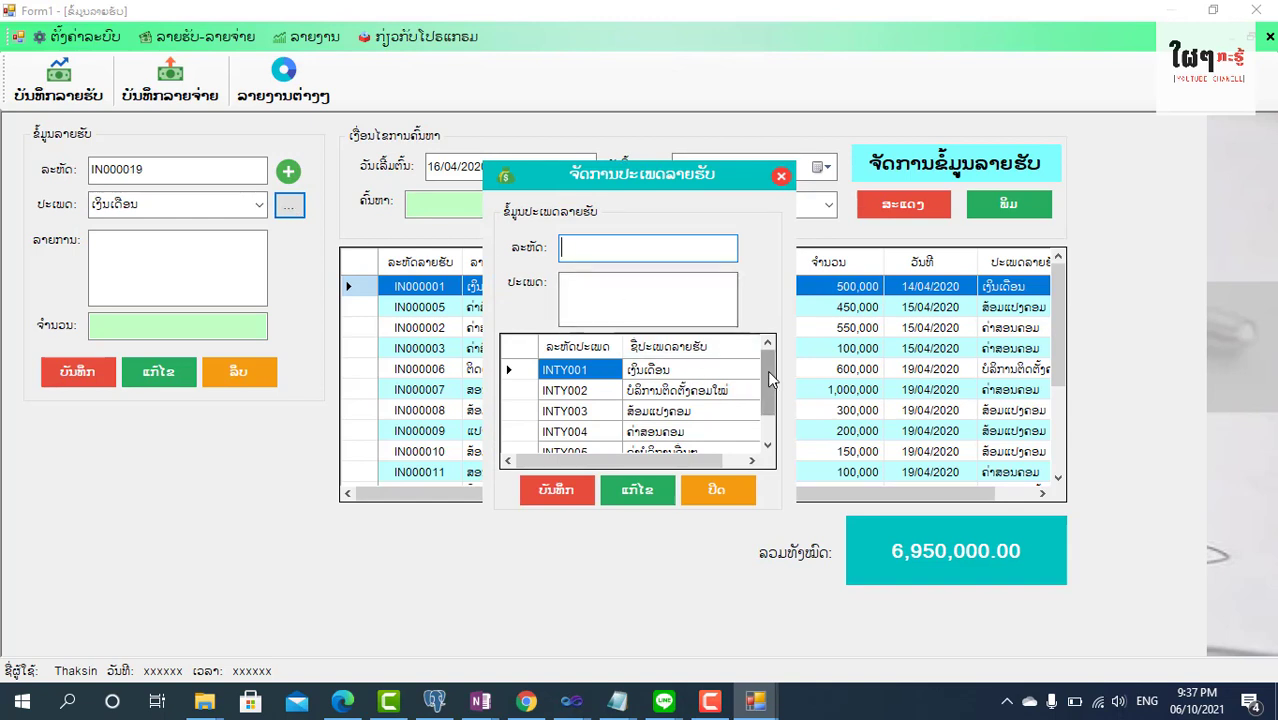
left_click_drag(766, 386, 766, 413)
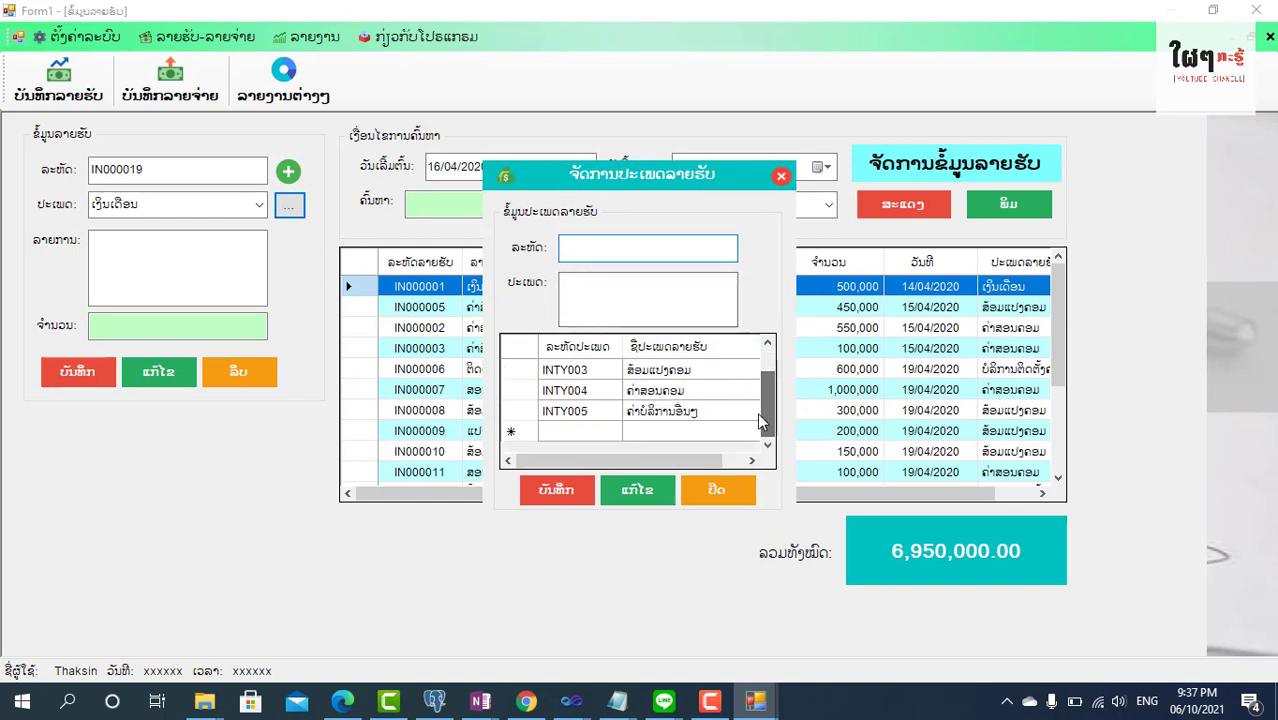
left_click(695, 411)
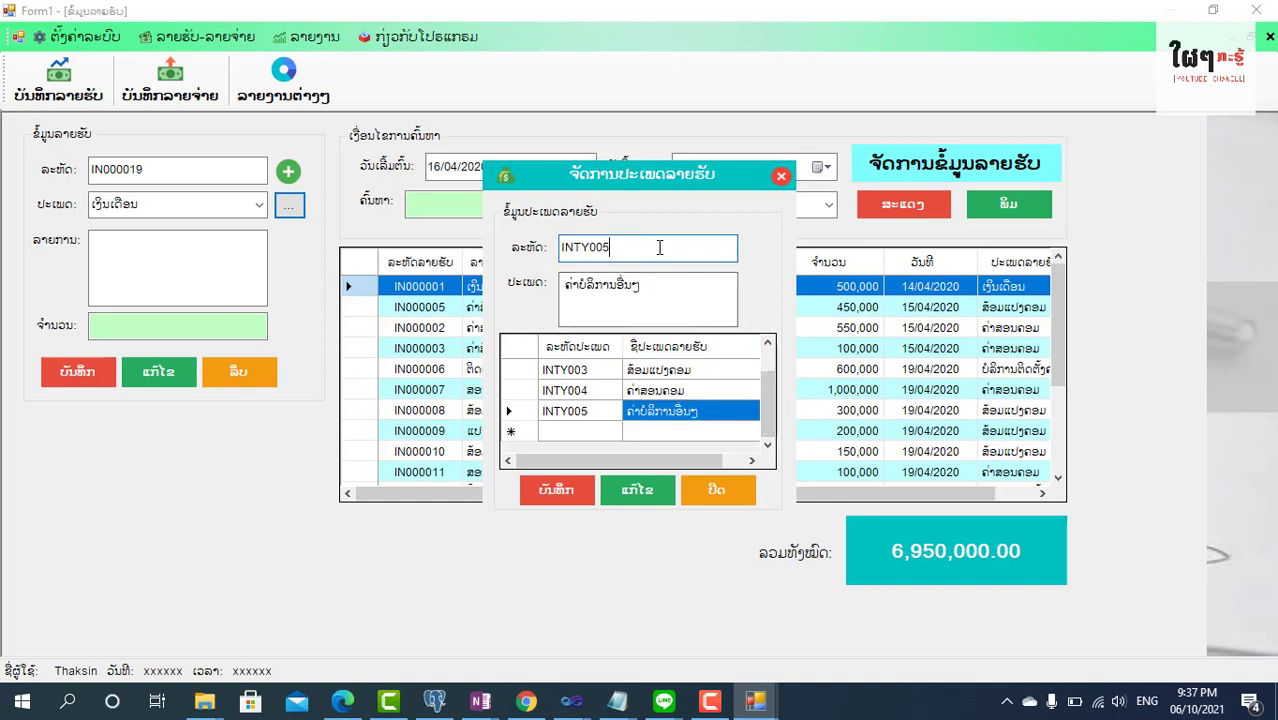
left_click(660, 245)
key("BackSpace")
type("6")
Replace the type name with ຄ່າເຮັດວຽກນອກ and save it as a new income type
left_click_drag(682, 286, 560, 283)
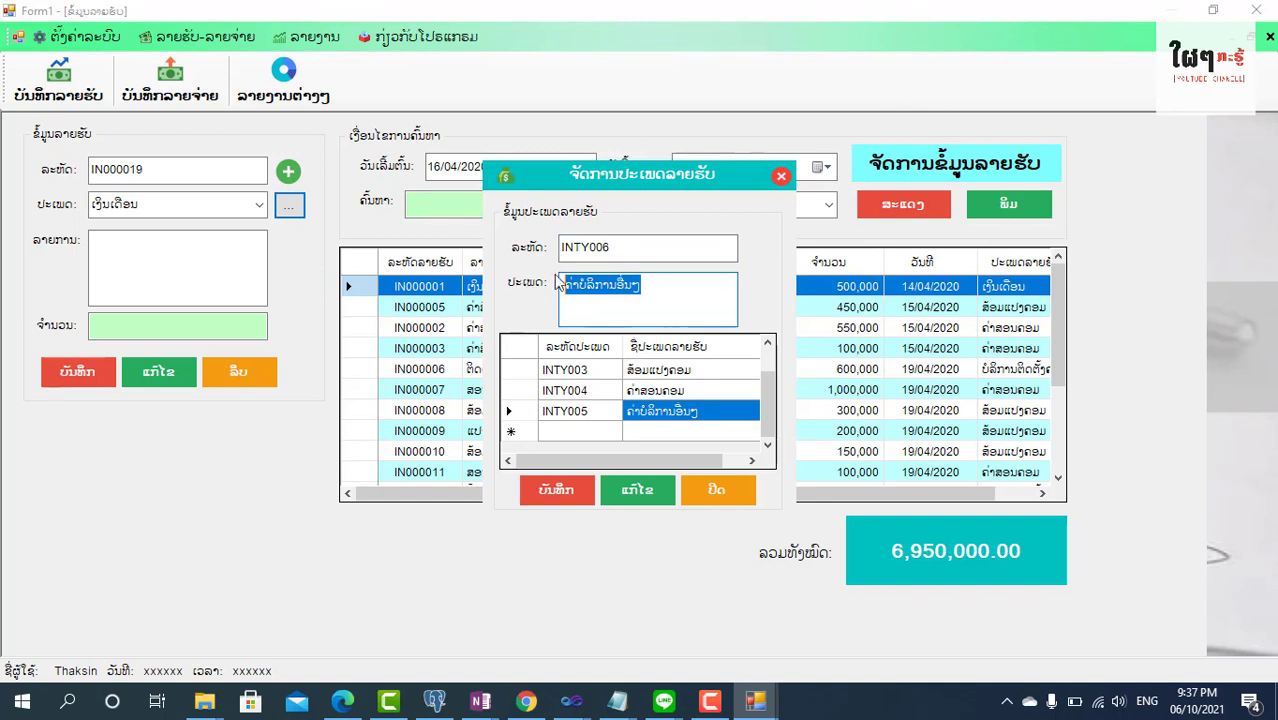
key("super+space")
left_click_drag(768, 397, 792, 448)
type("ຄ່າ")
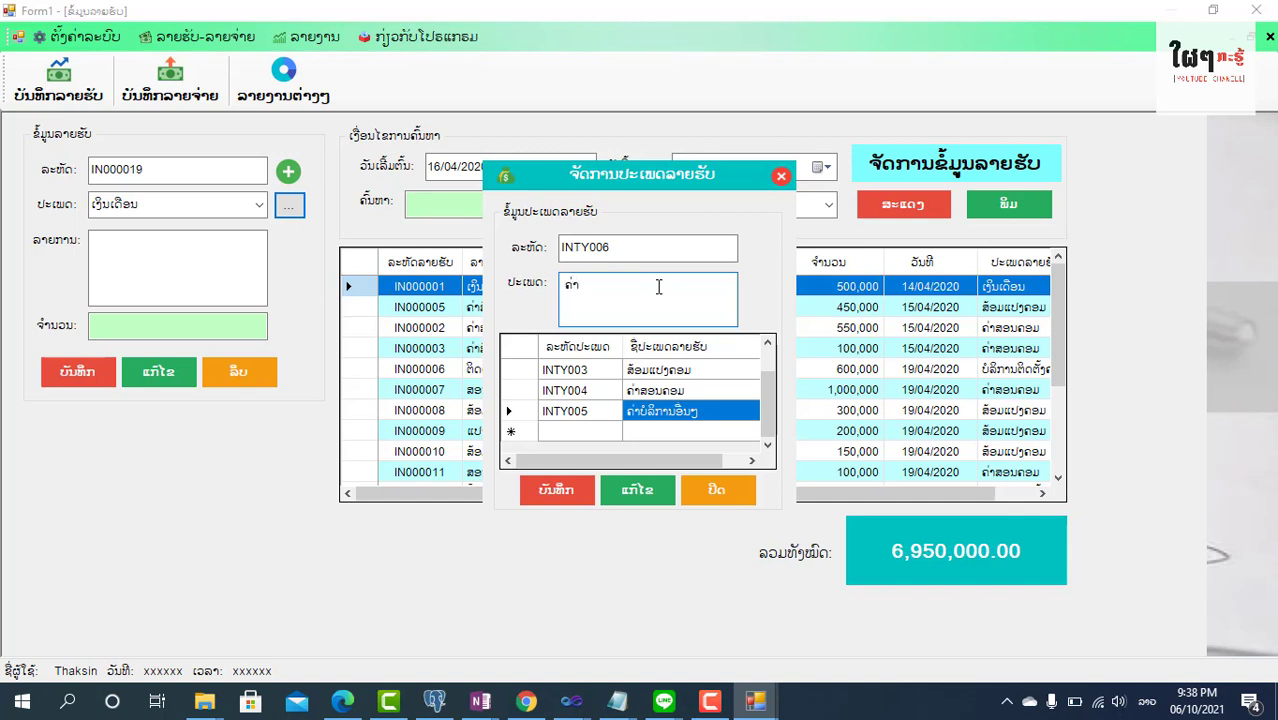
type("ເຊົ")
type("ດວຽກນອກ")
left_click(575, 491)
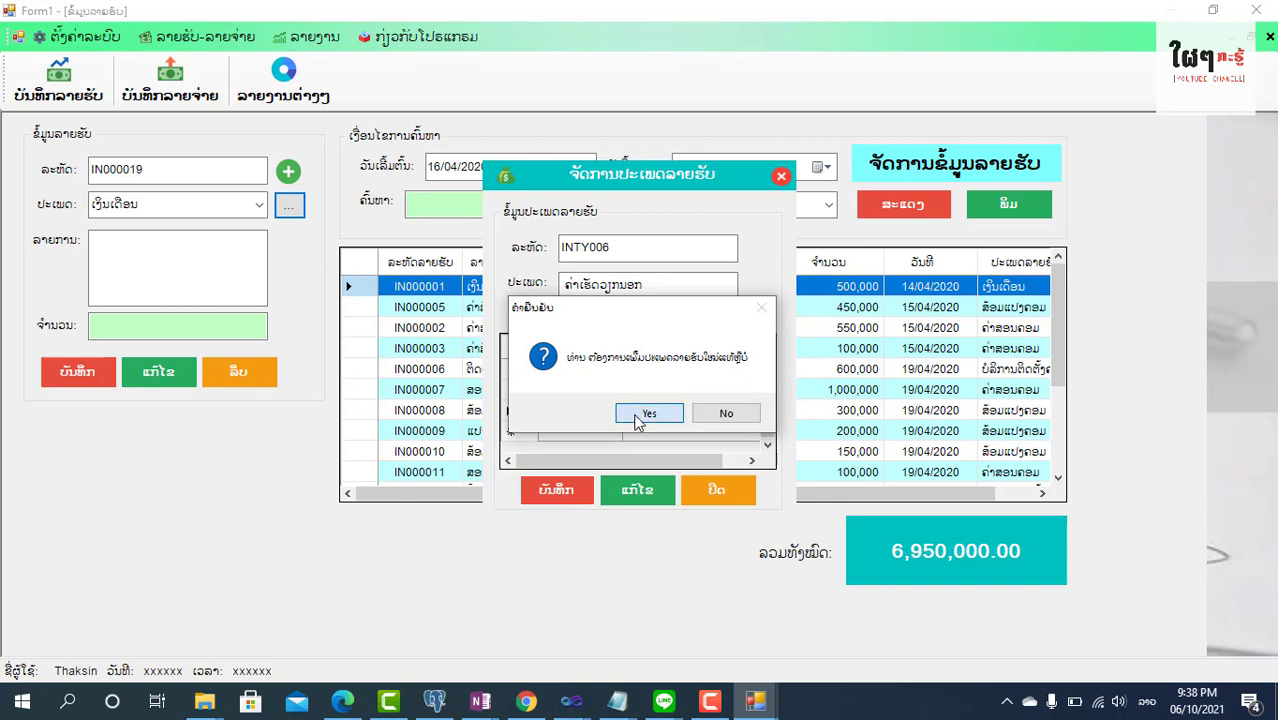
left_click(640, 416)
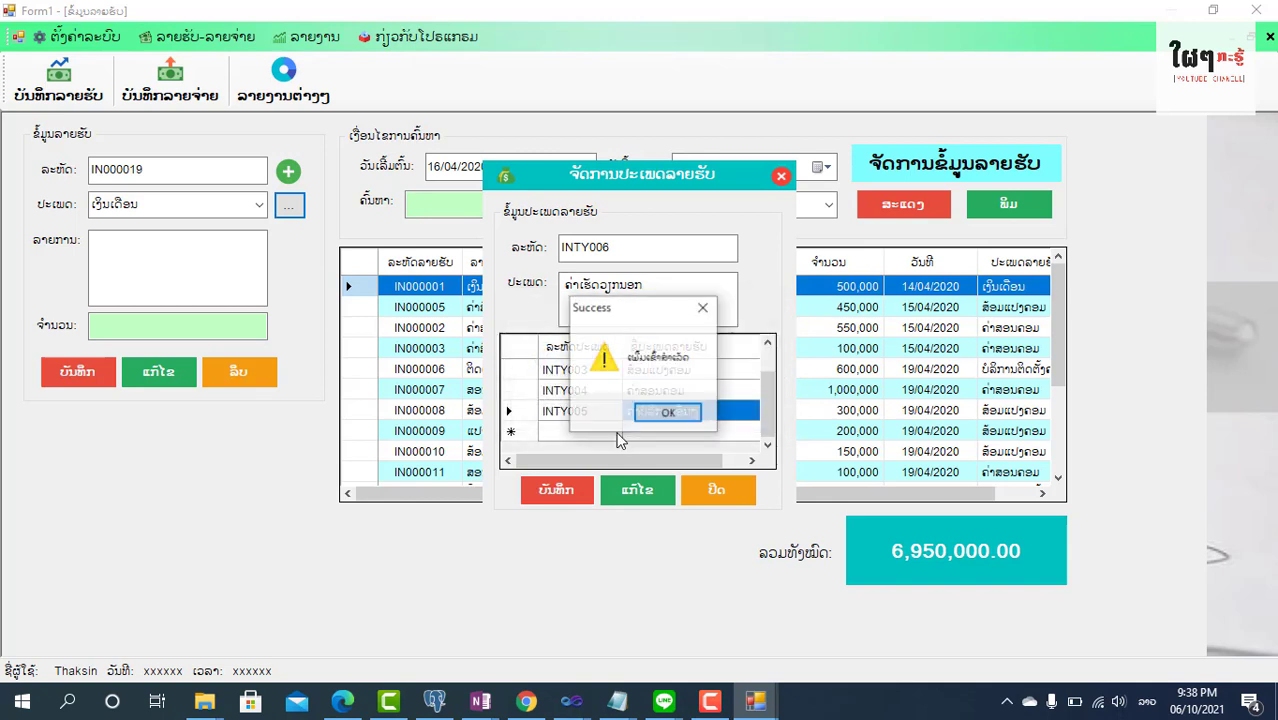
left_click(660, 413)
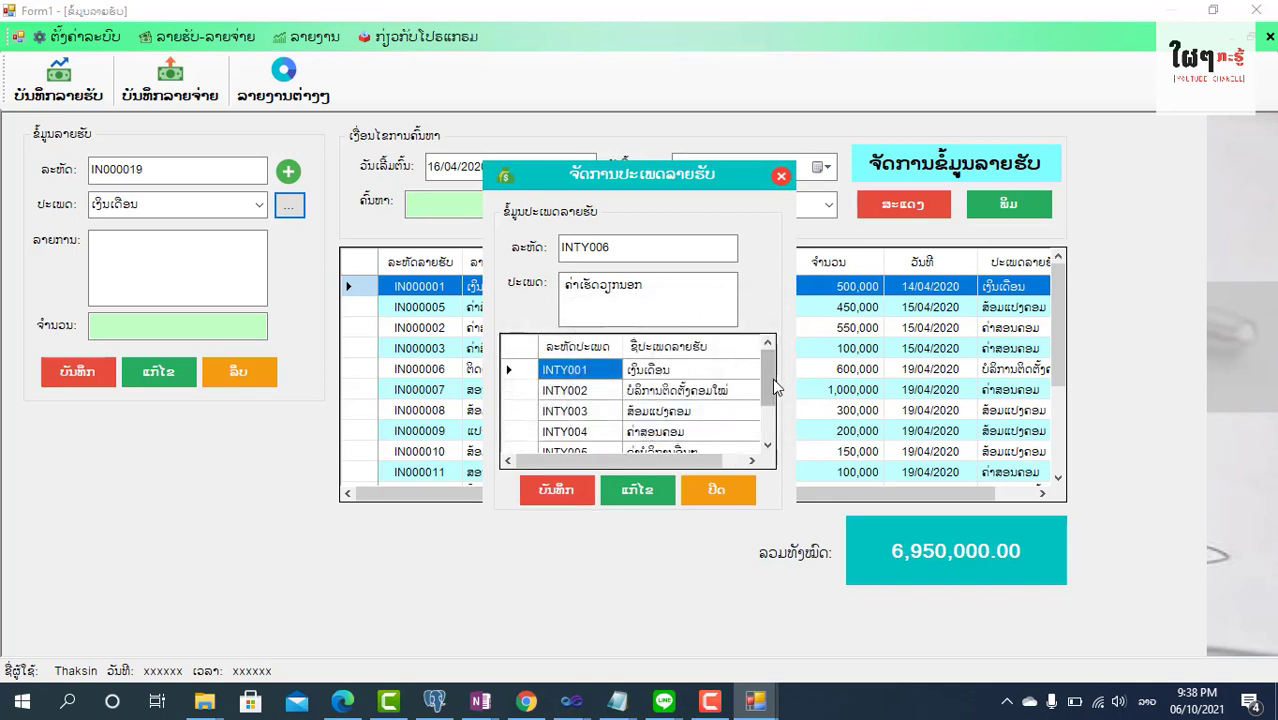
Select the new INTY006 entry in the type list and close the income type manager
left_click_drag(775, 388, 776, 444)
left_click(690, 418)
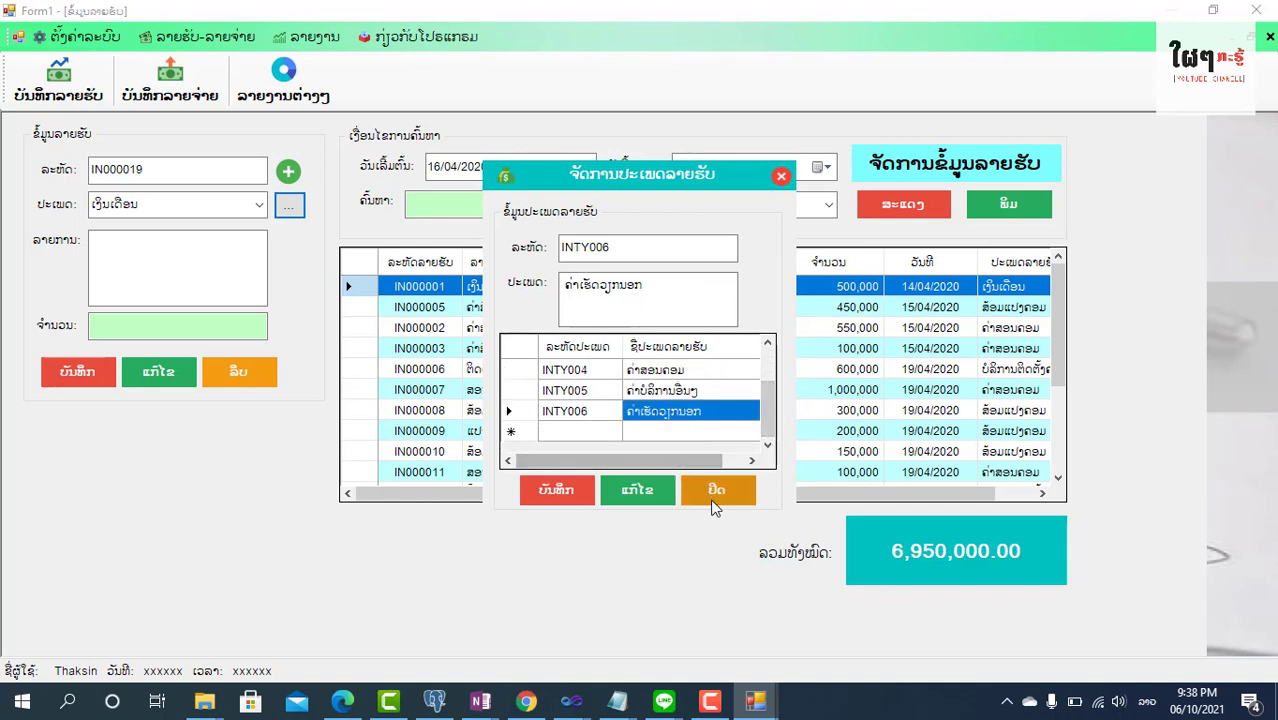
left_click(783, 179)
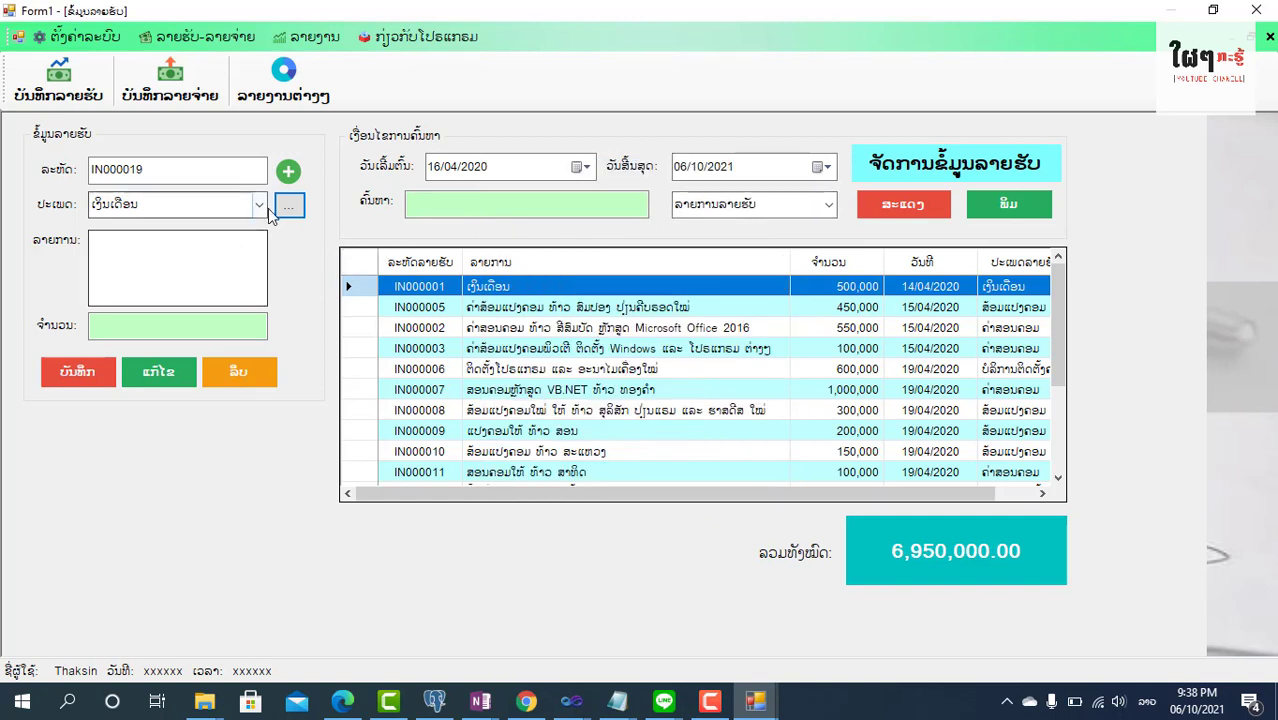
Change the new income record's type to ຄ່າເຮັດວຽກນອກ
left_click(233, 208)
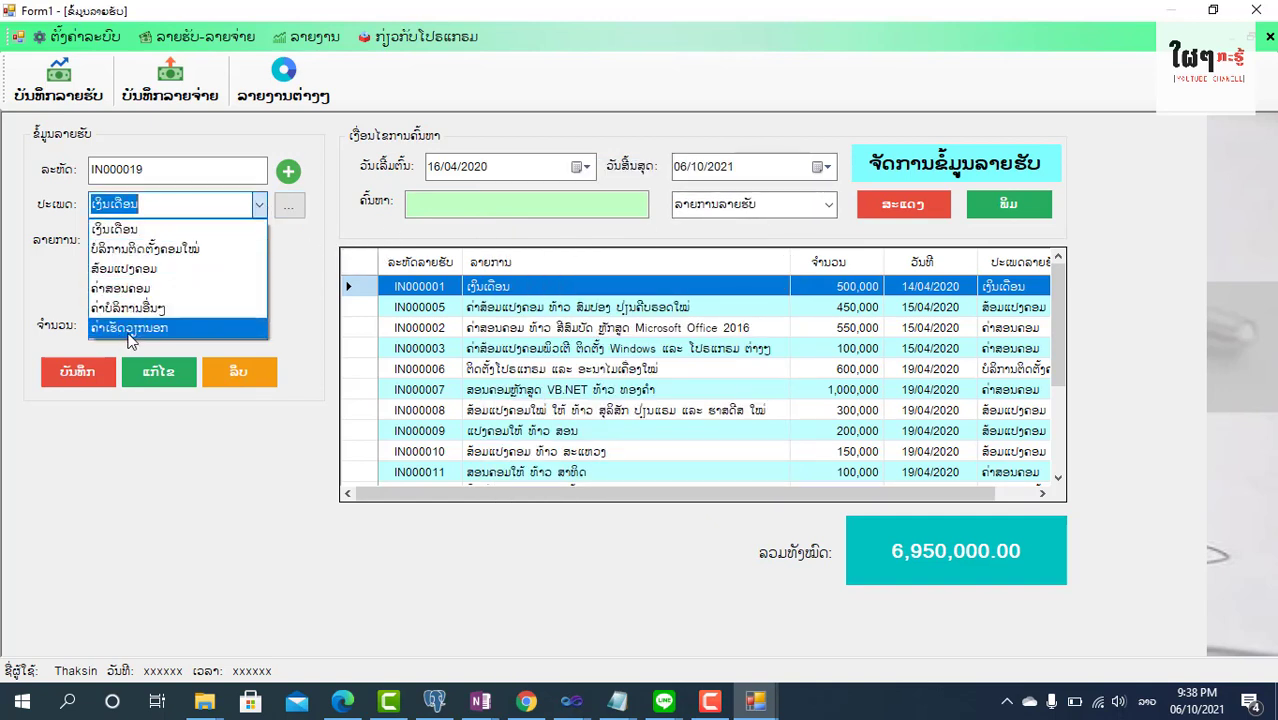
left_click(133, 327)
left_click(136, 261)
left_click(261, 206)
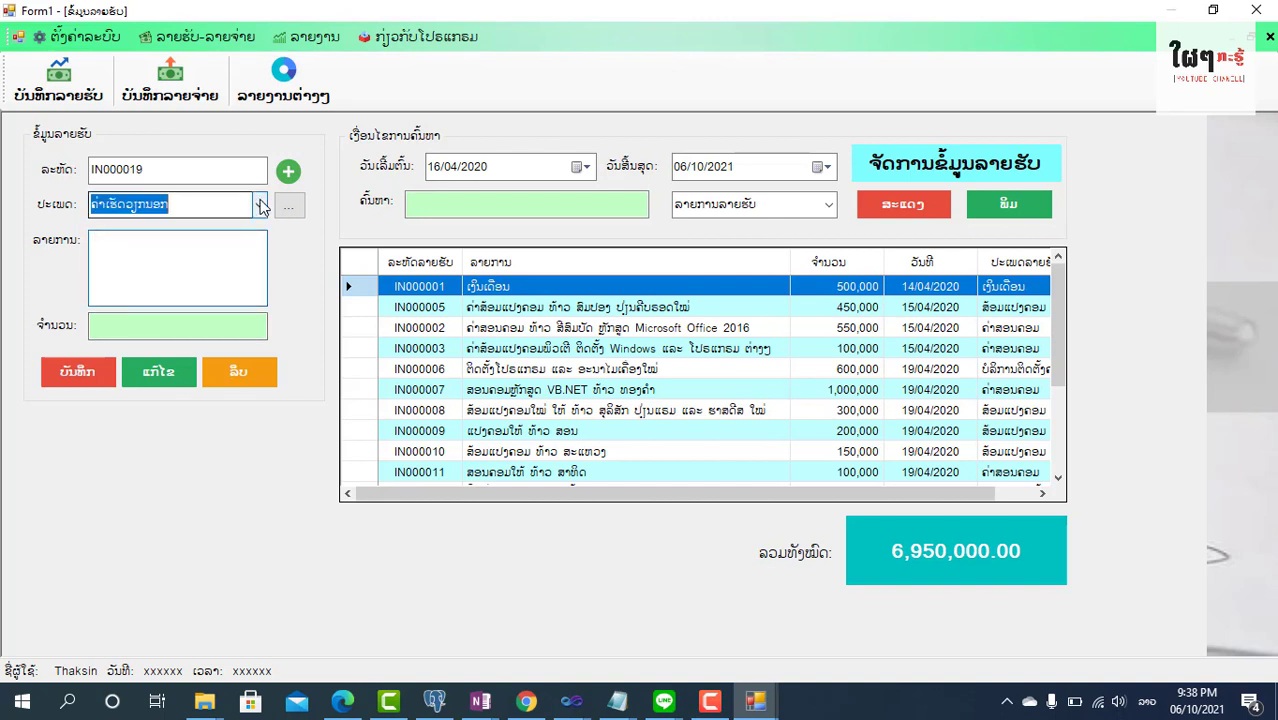
left_click(165, 329)
Enter ຮັບວຽກອອກແບບລະບົບໂປຣແກຣມ as the description of the income record
left_click(177, 269)
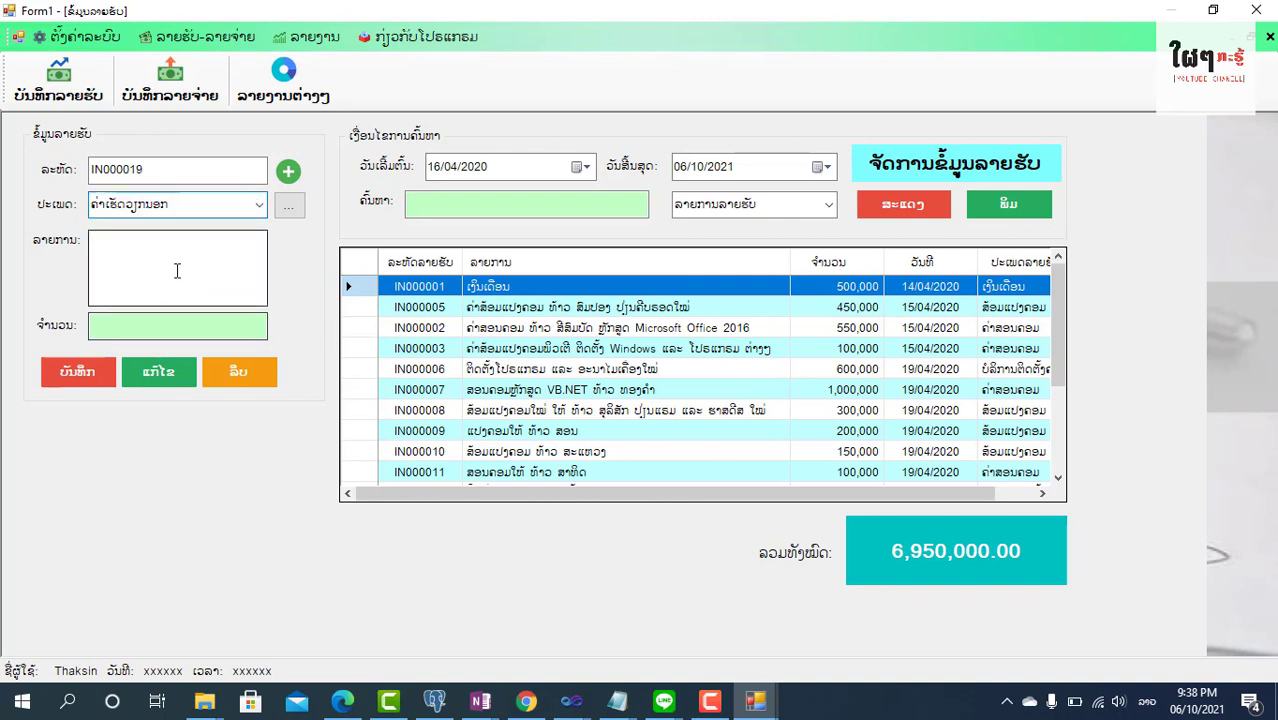
key("super+space")
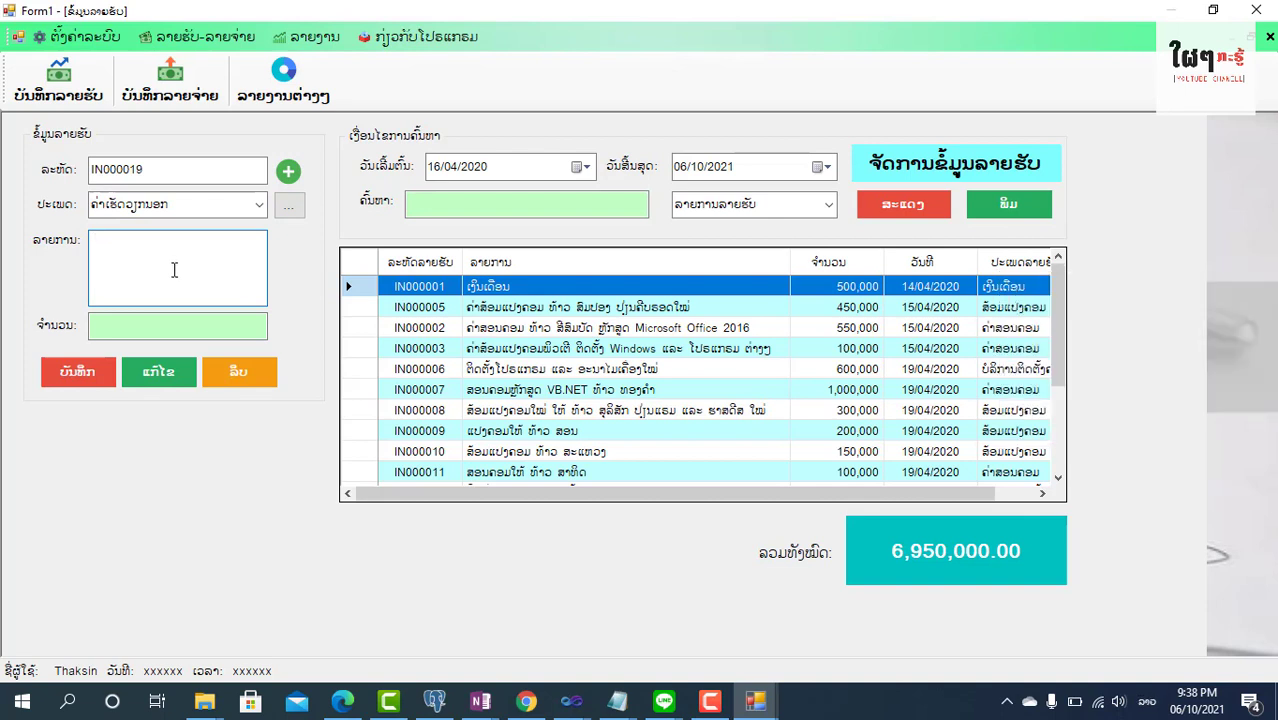
type("ຮັບວຽກອອກແບບລະບົບໂປຣ")
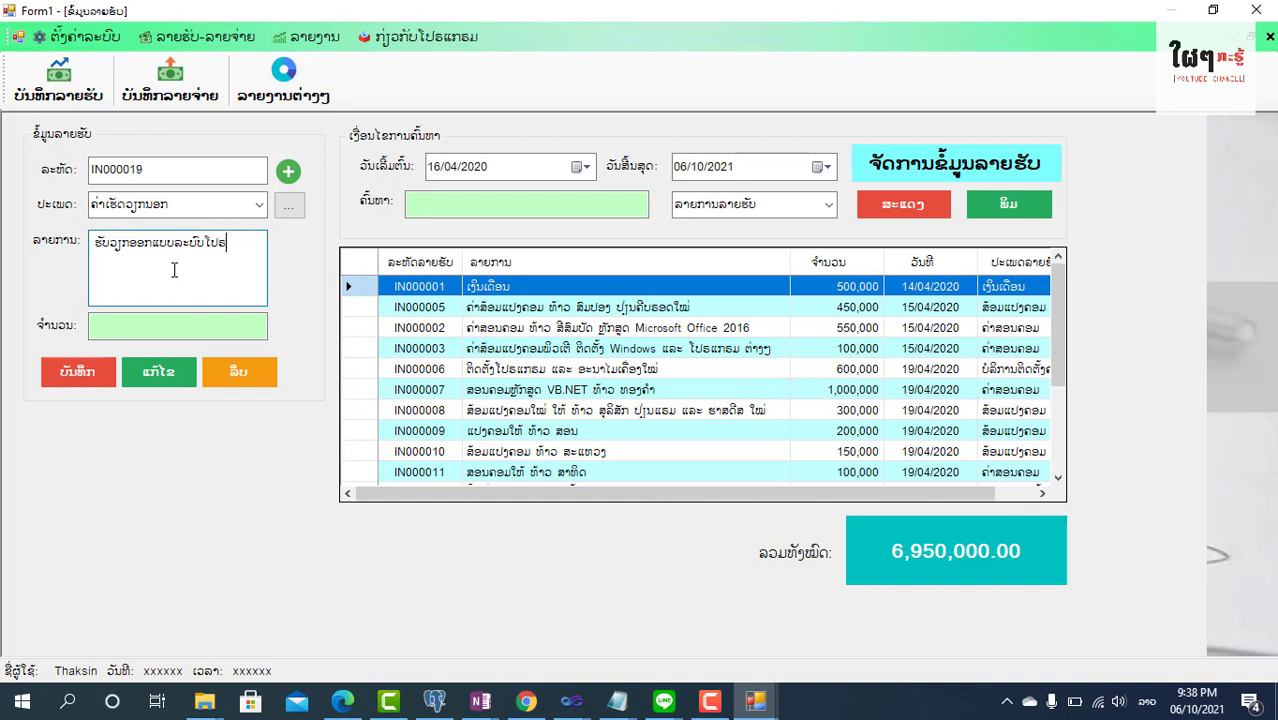
type("ແກມ")
Try to enter 500 as the income amount and dismiss the resulting dialog
left_click(130, 331)
key("super+space")
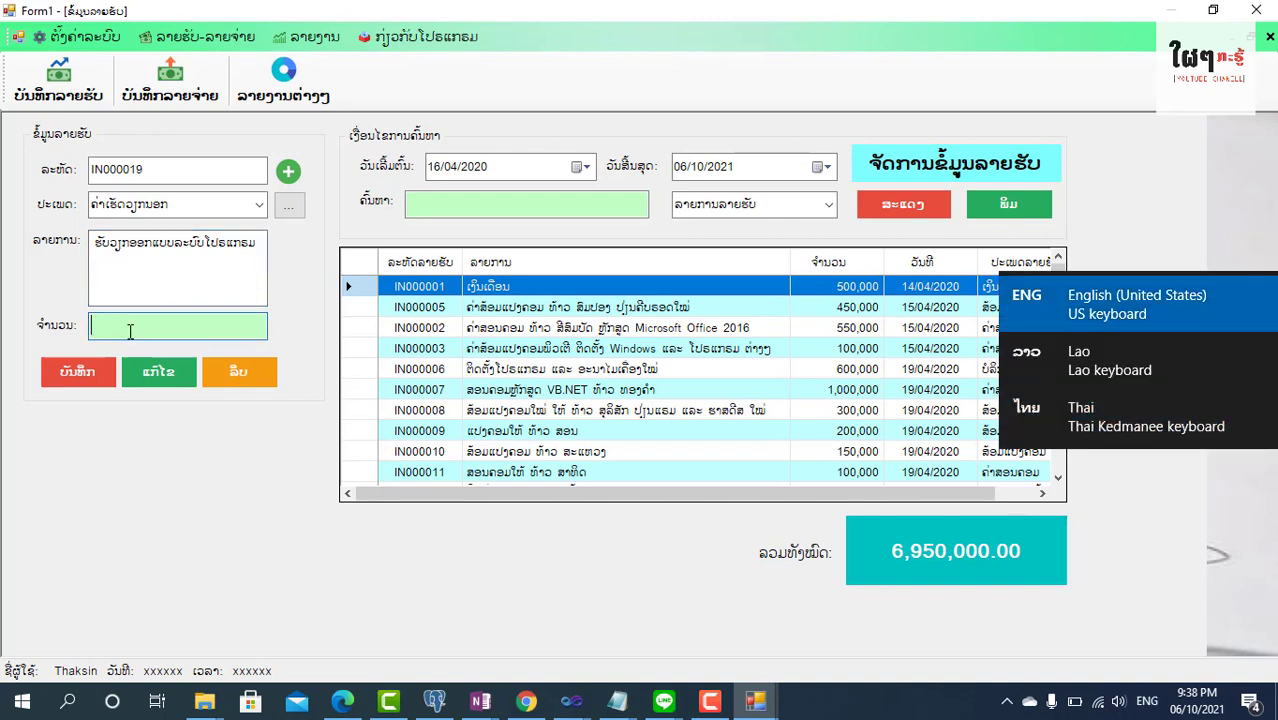
type("500")
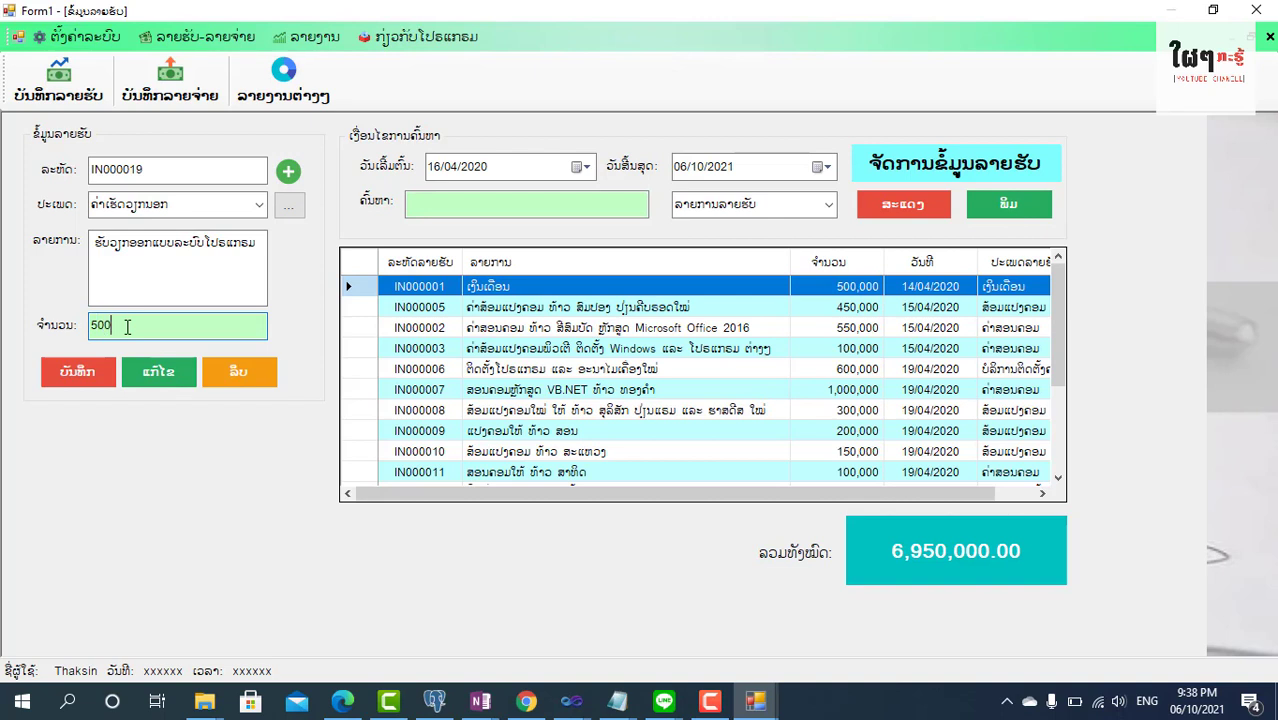
key("Return")
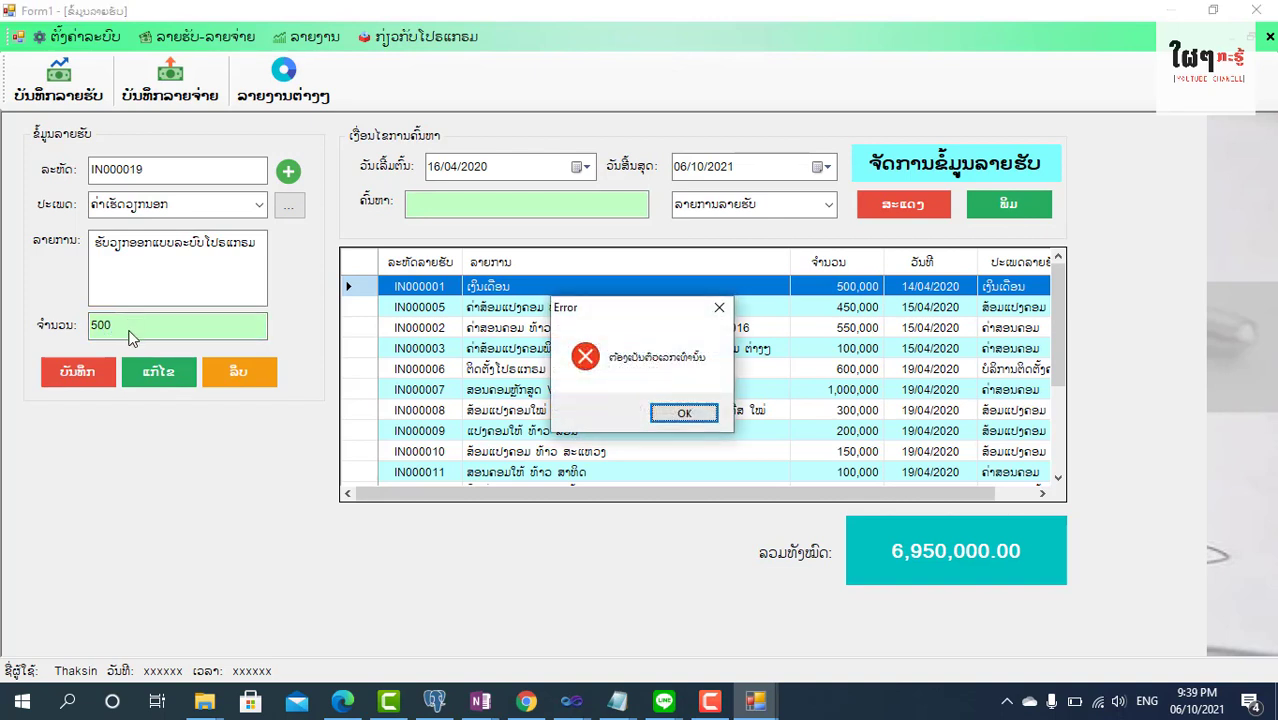
left_click(684, 413)
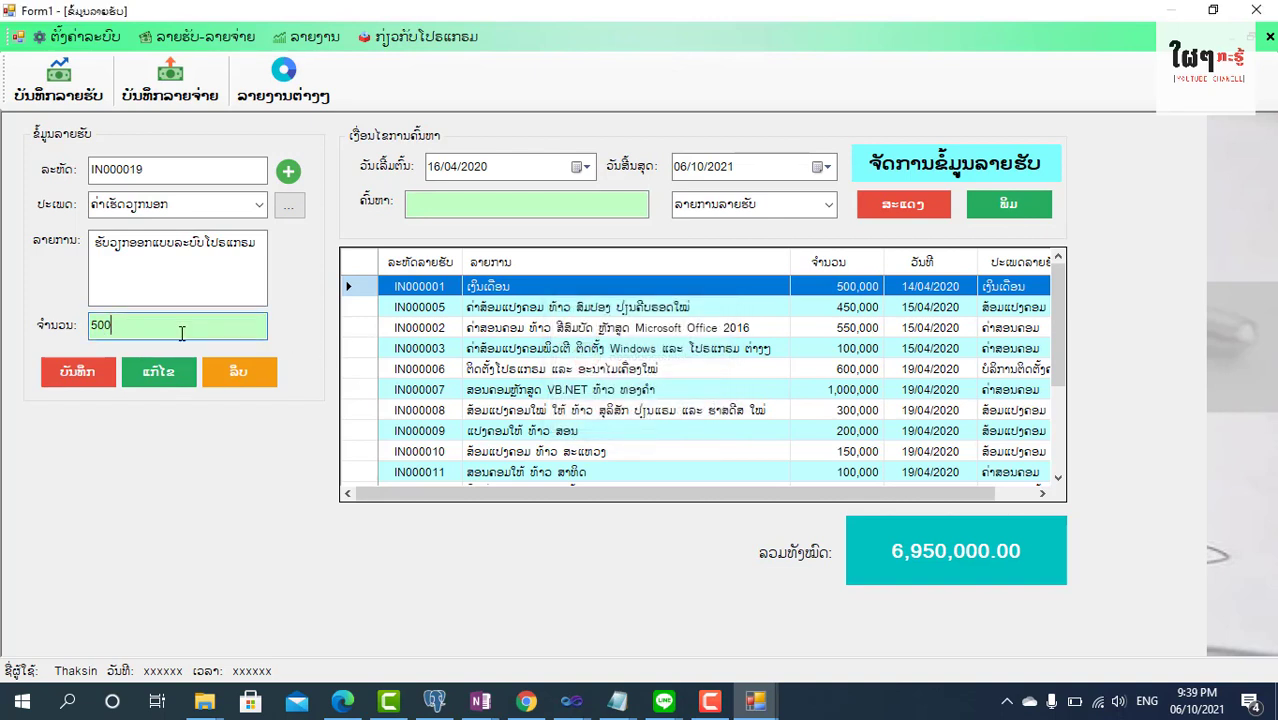
Set the income amount to 1500000, save the new record and check its row at the end of the income list
left_click_drag(162, 334, 33, 338)
type("1")
left_click(84, 377)
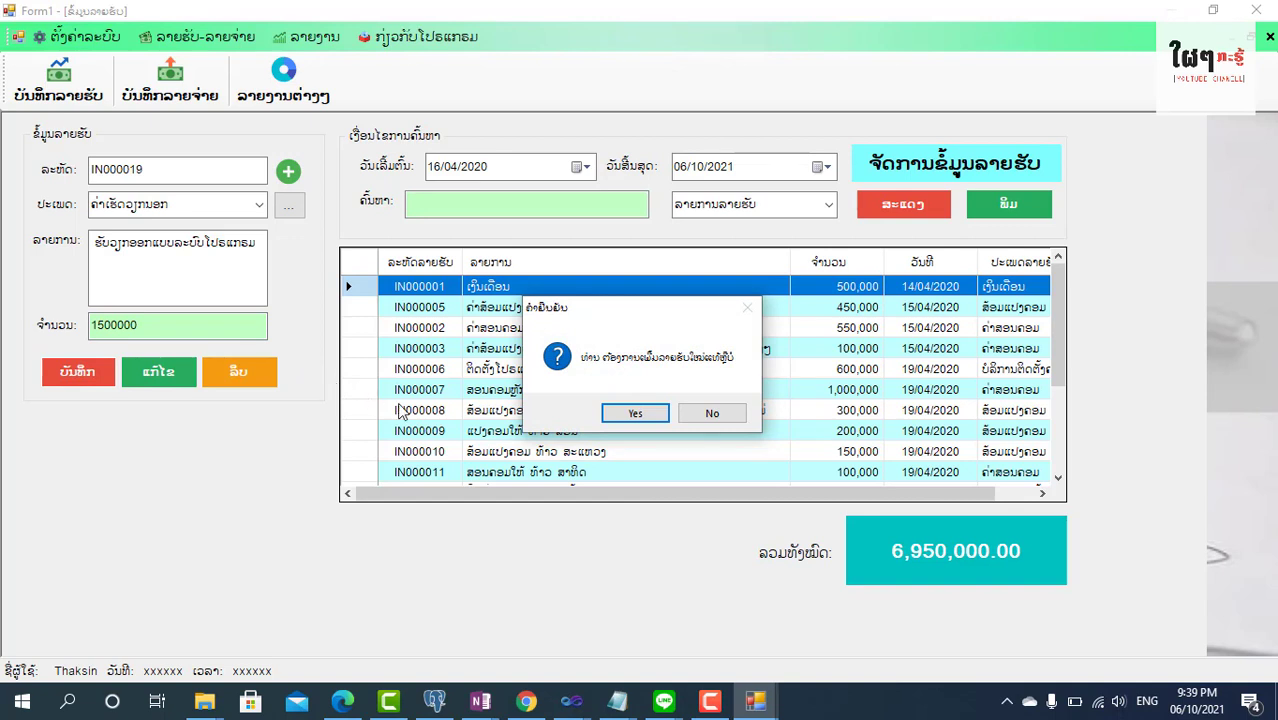
left_click(634, 414)
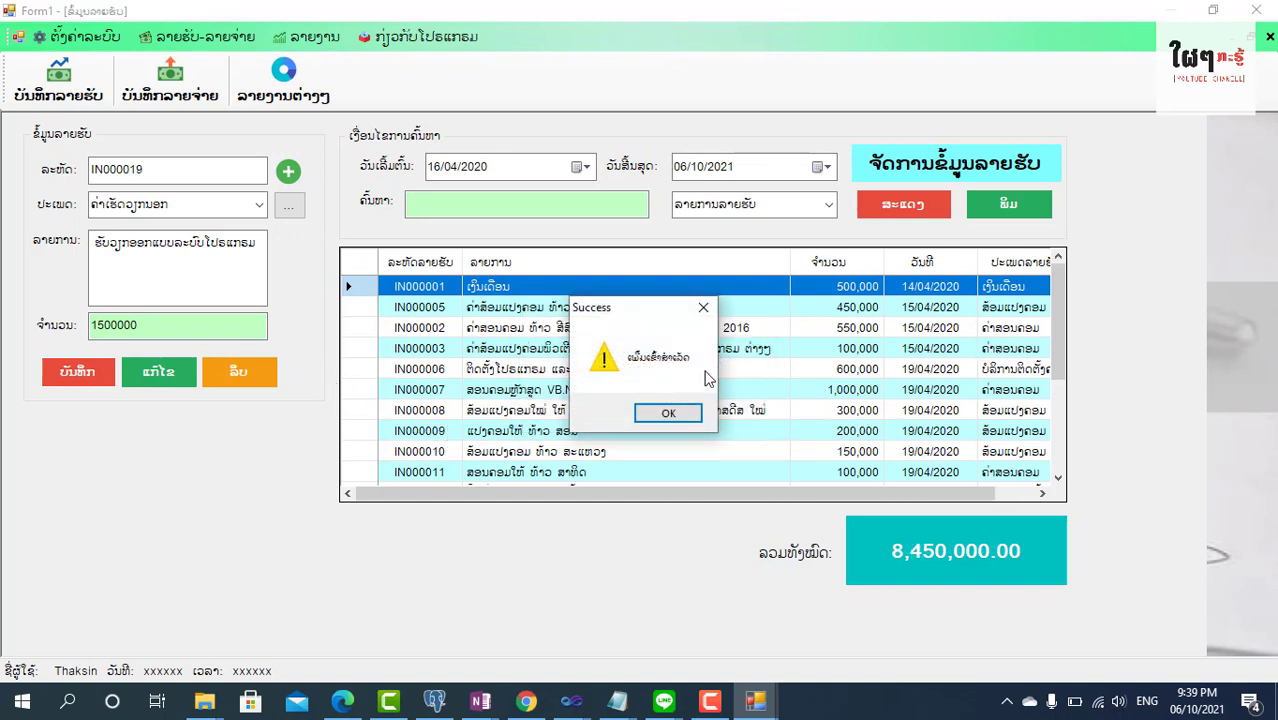
left_click(664, 414)
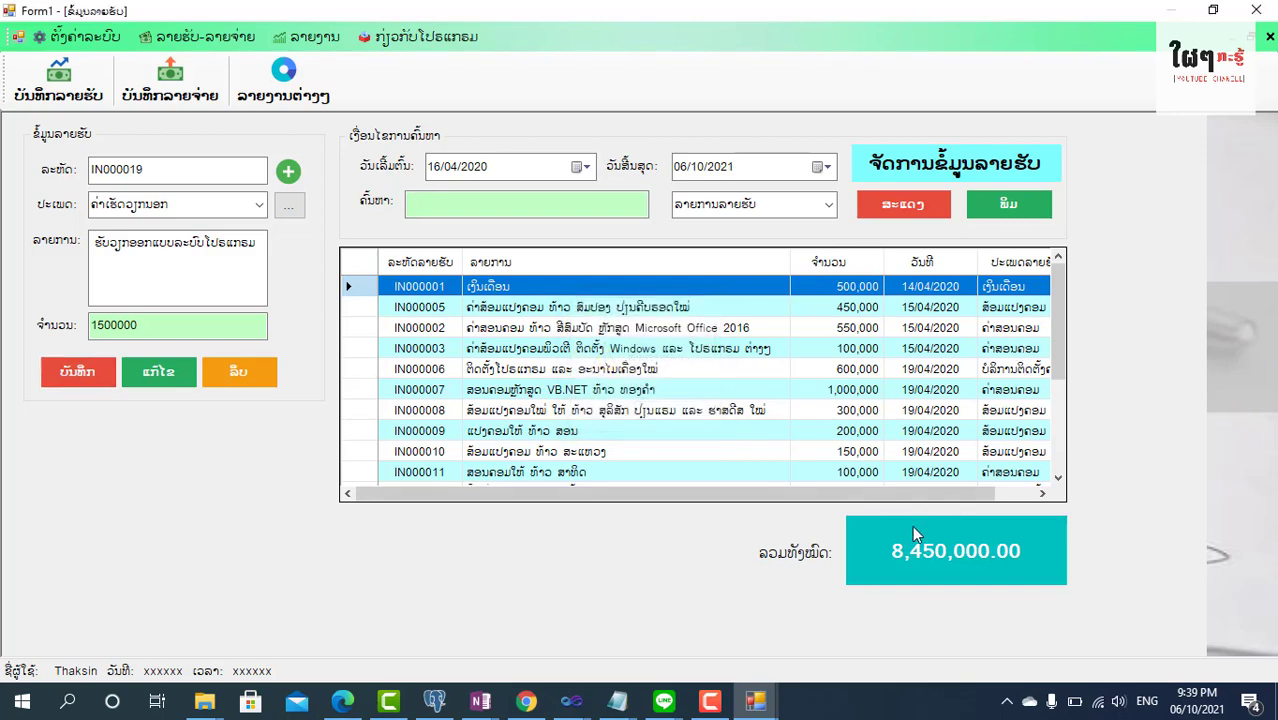
left_click_drag(1057, 353, 1060, 482)
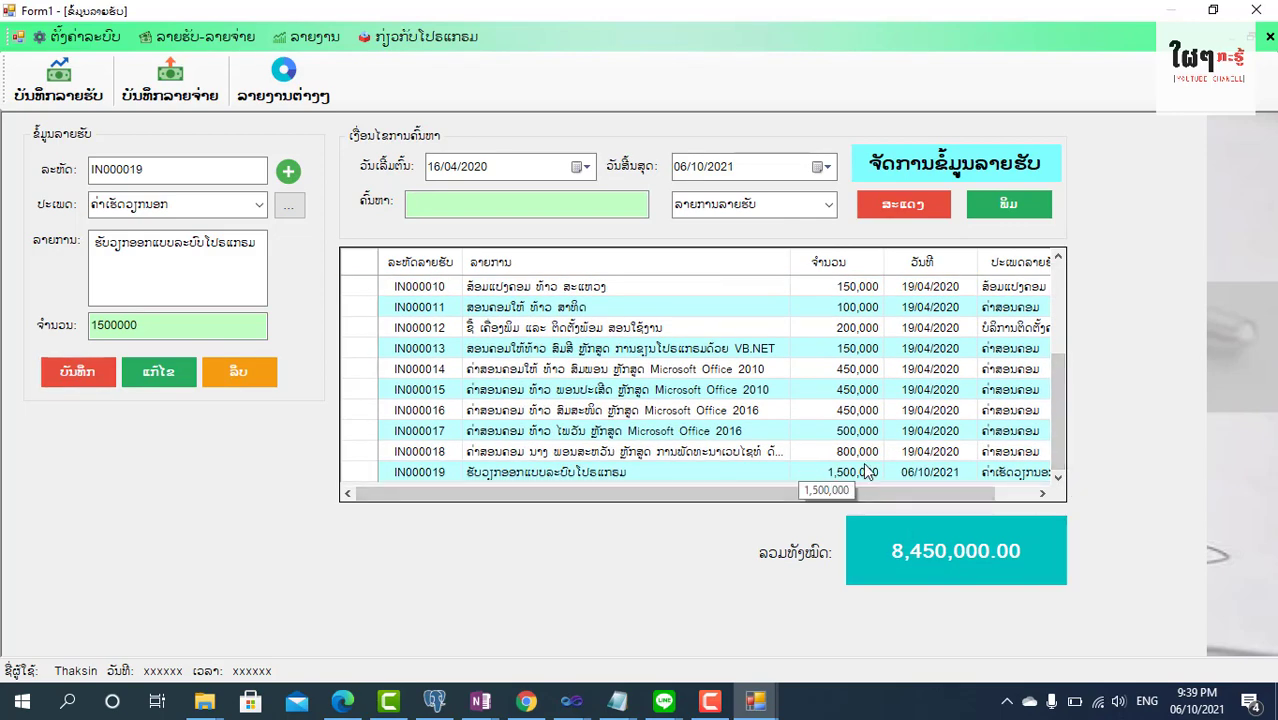
Compare the last two records in the income list, IN000018 and IN000019
left_click(866, 472)
left_click(846, 453)
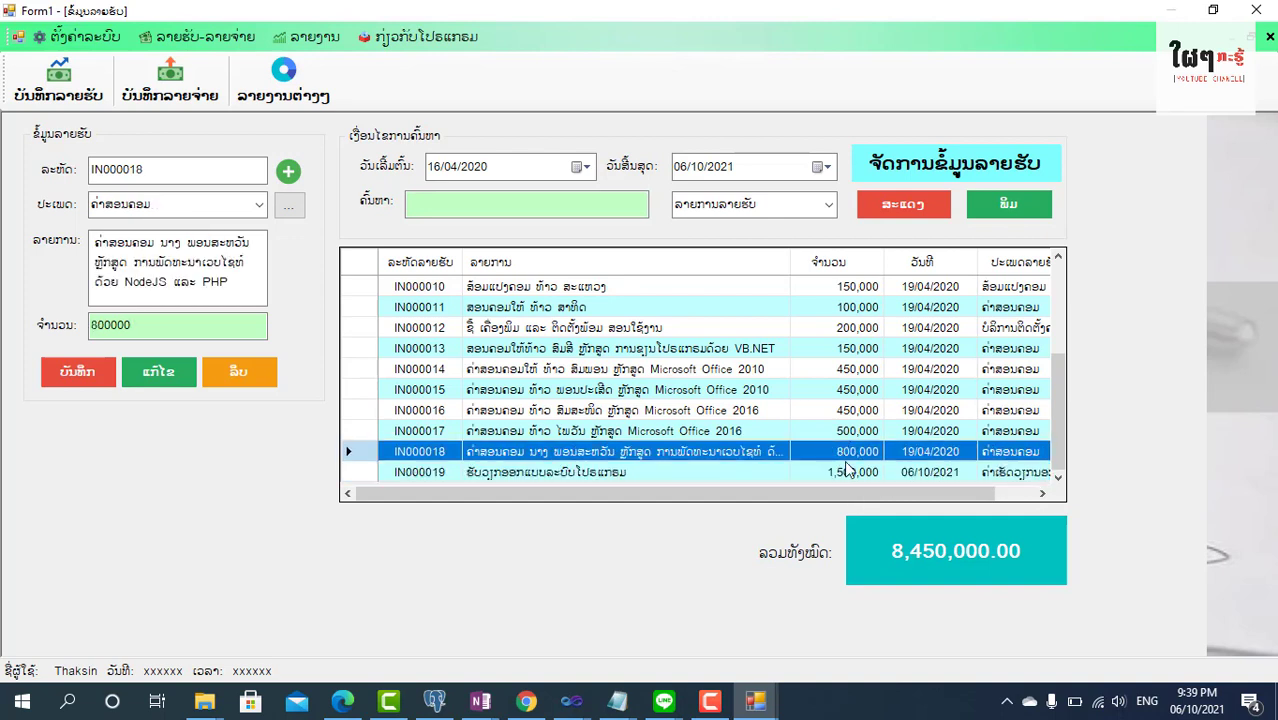
left_click(850, 472)
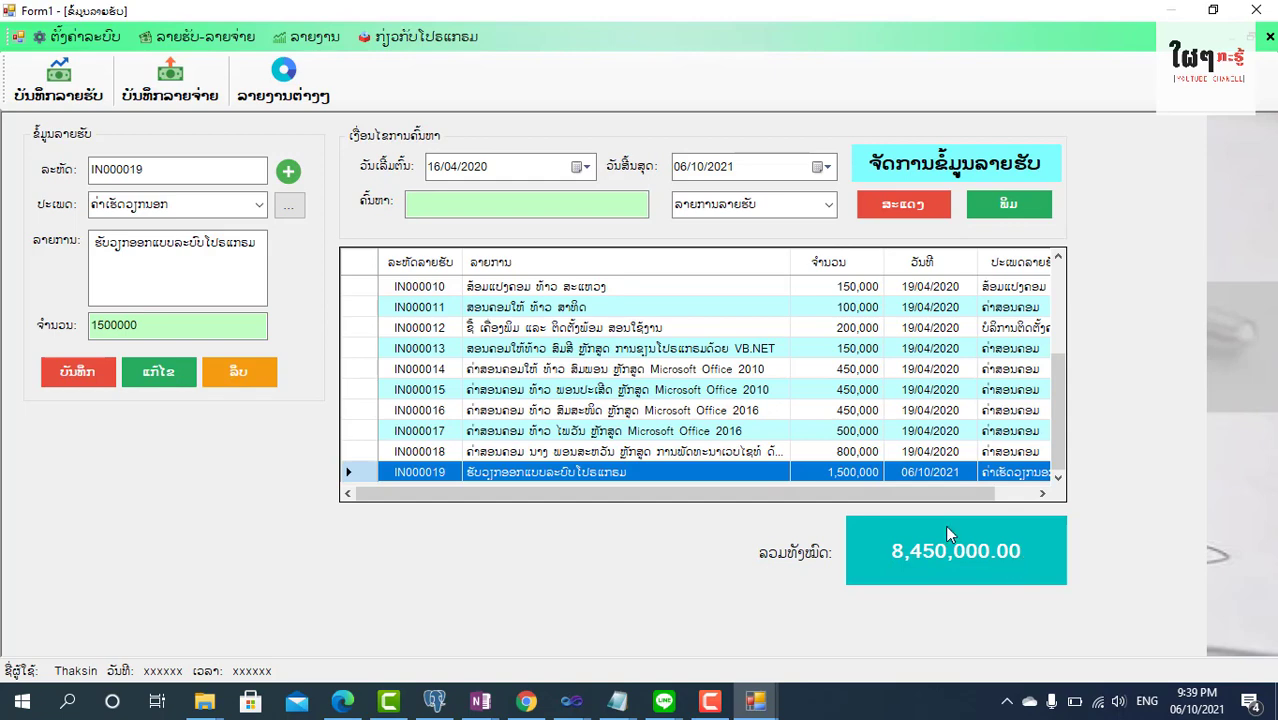
mouse_move(1063, 465)
left_mouse_down()
mouse_move(1078, 405)
mouse_move(1072, 483)
left_mouse_up()
Open the expense entry form, look over the existing expense records and generate the code EX000003 for a new one
left_click(182, 84)
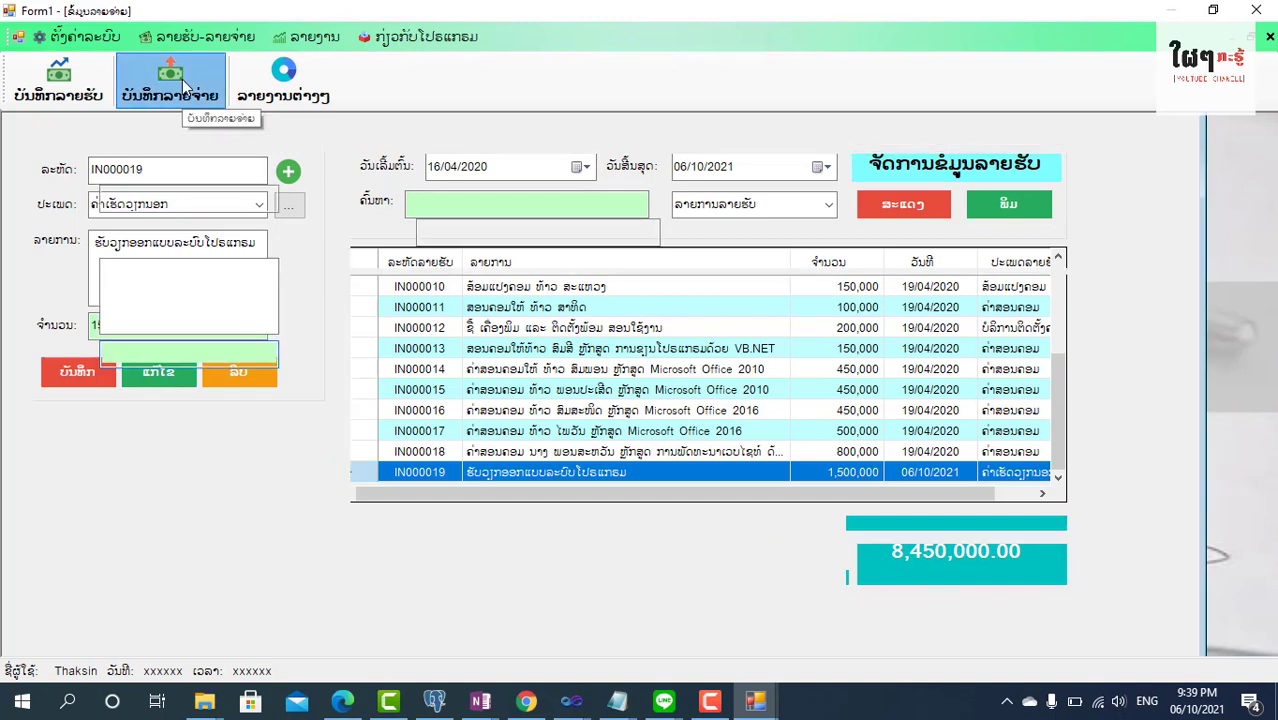
left_click(296, 176)
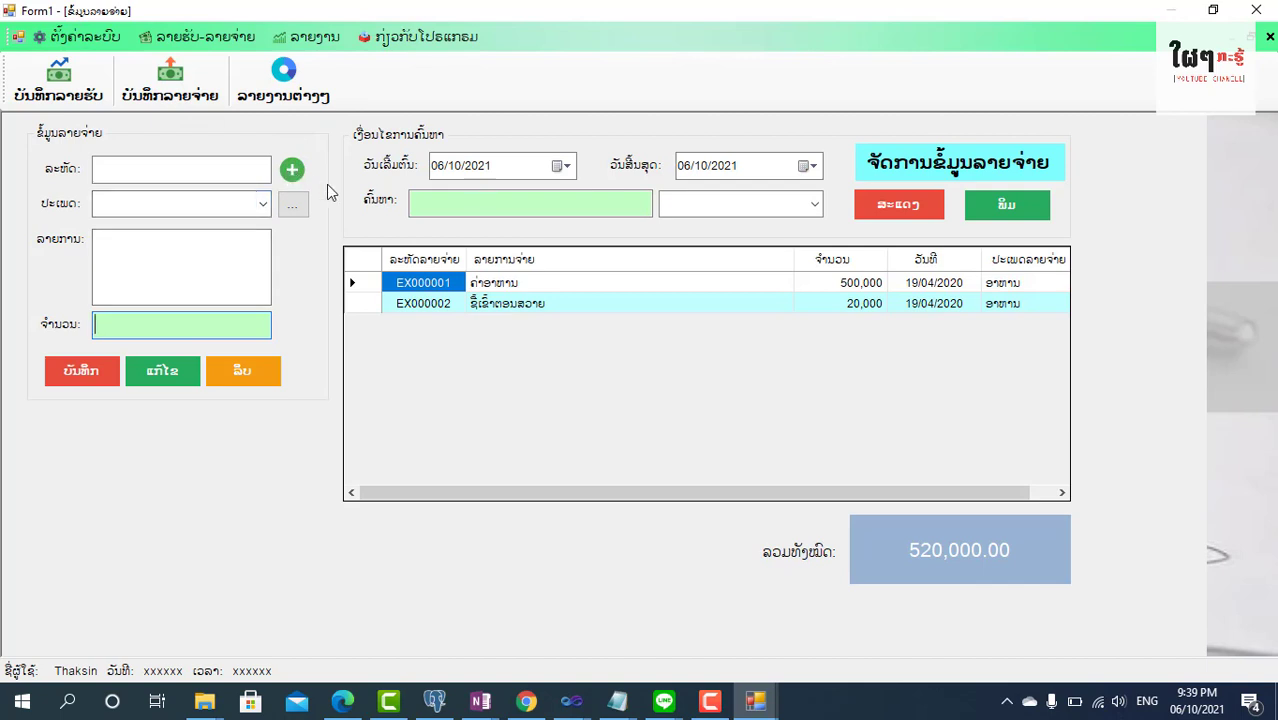
left_click(177, 169)
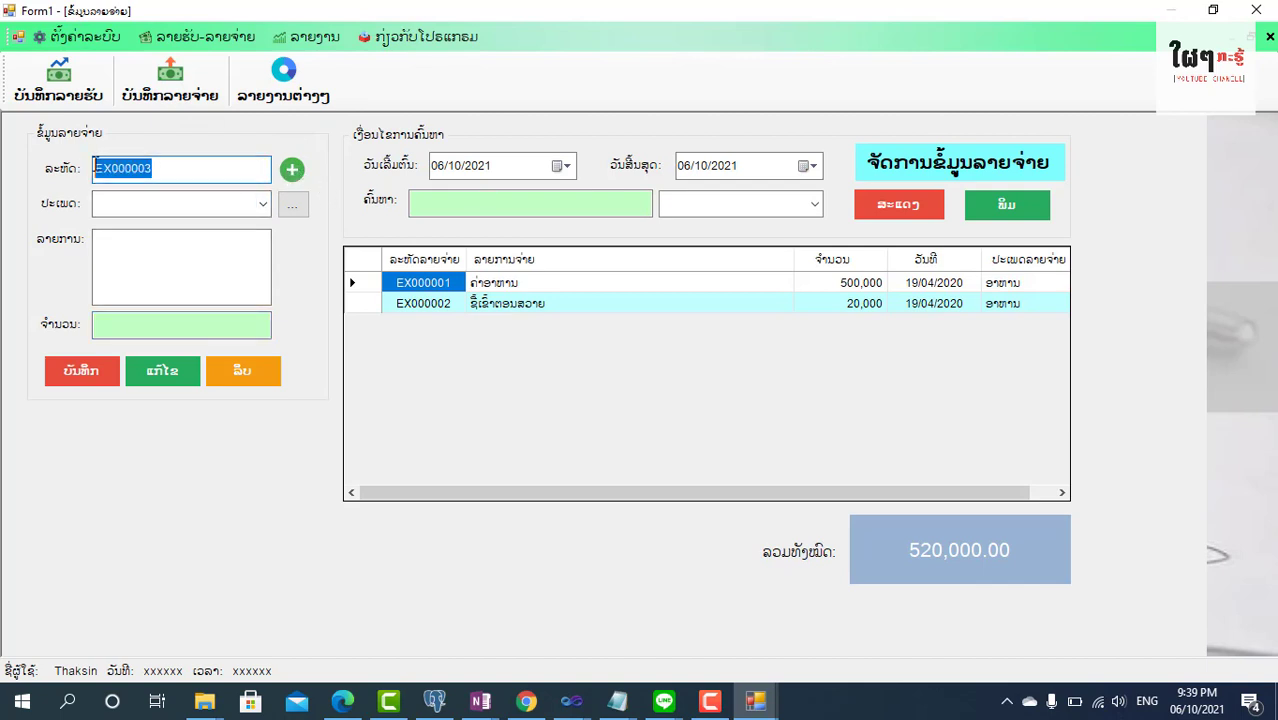
left_click(430, 305)
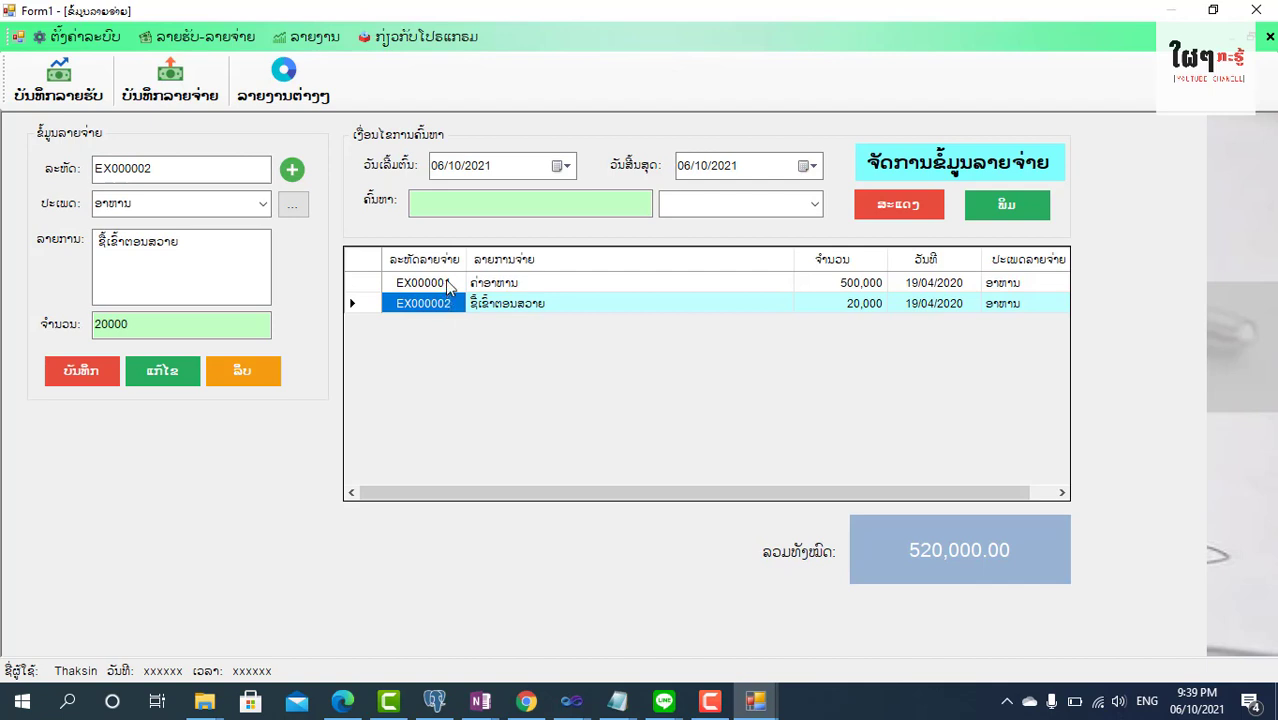
left_click(446, 286)
left_click(447, 306)
left_click(294, 174)
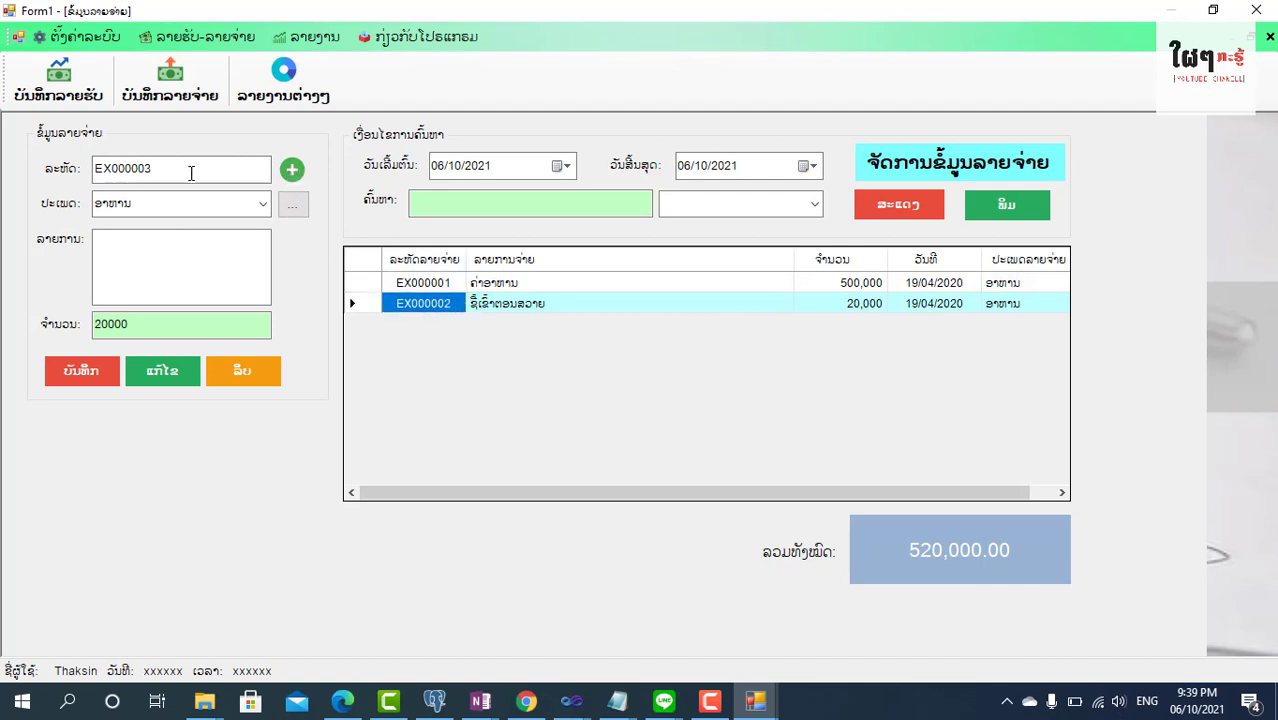
Set the new expense's type to ນ້ຳມັນລົດ and enter ໃສ່ນ້ຳມັນລົດໄປວຽກ as its description
left_click(262, 205)
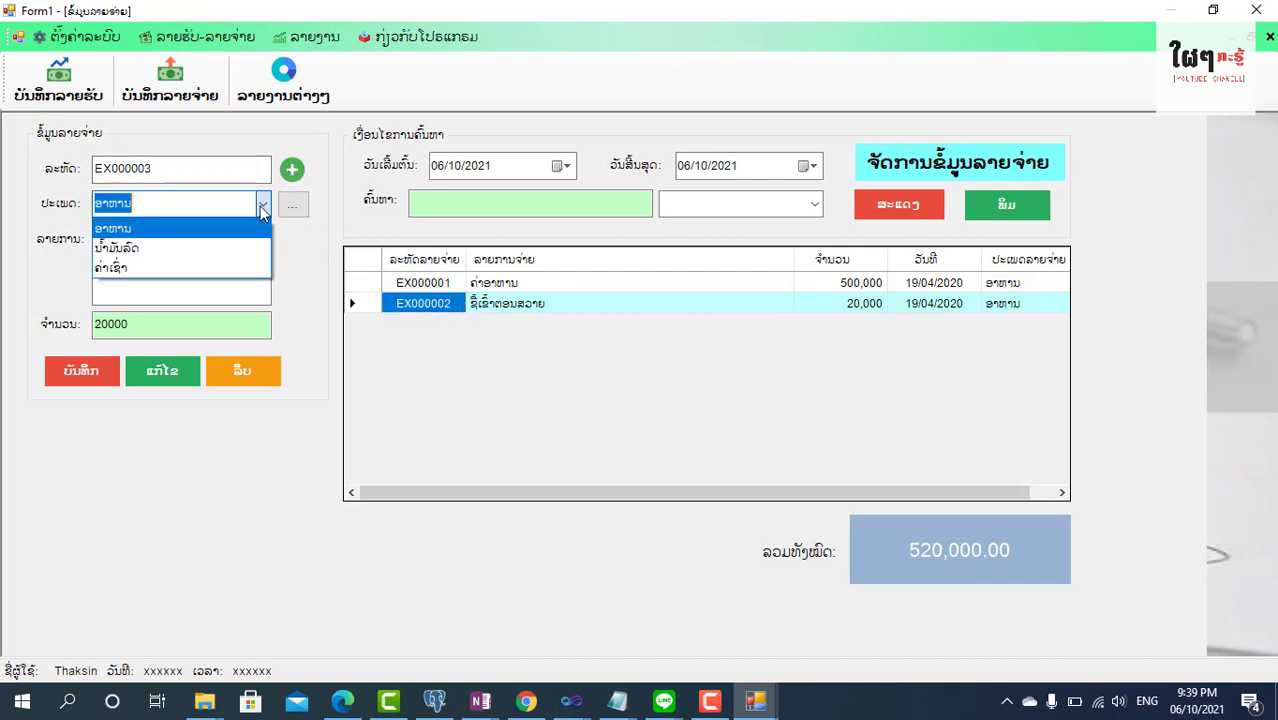
left_click(156, 250)
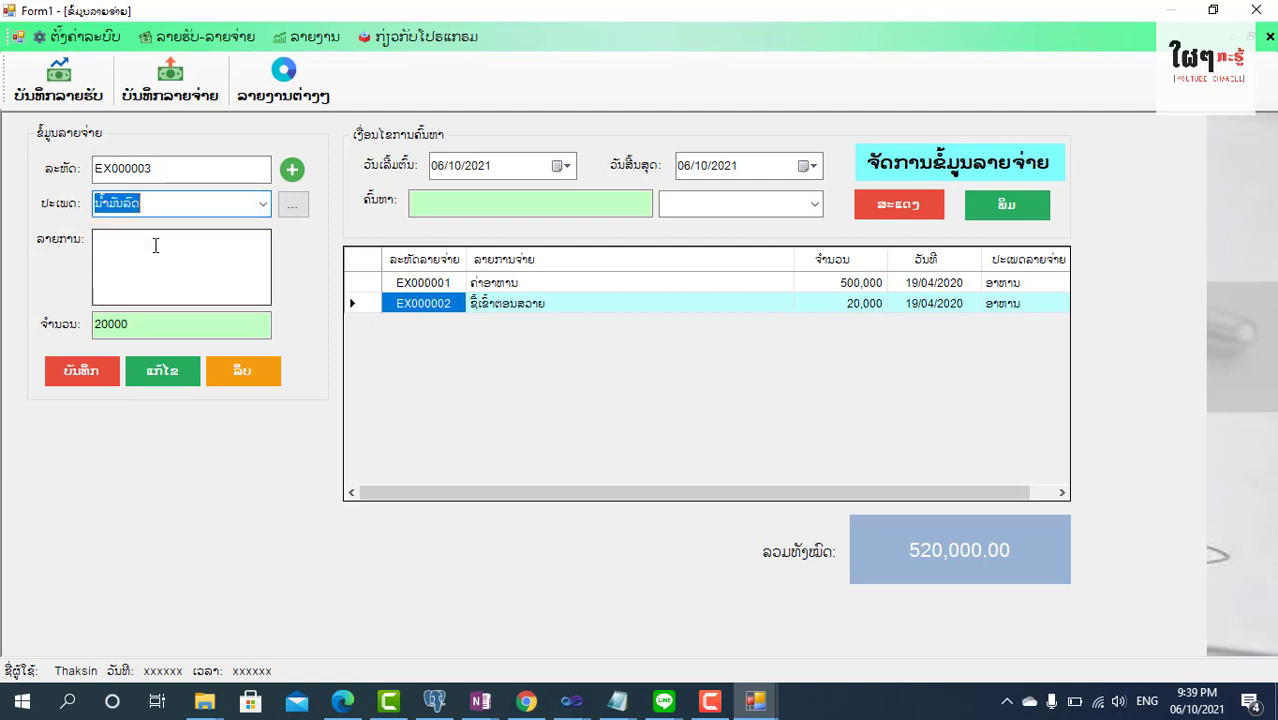
left_click(155, 245)
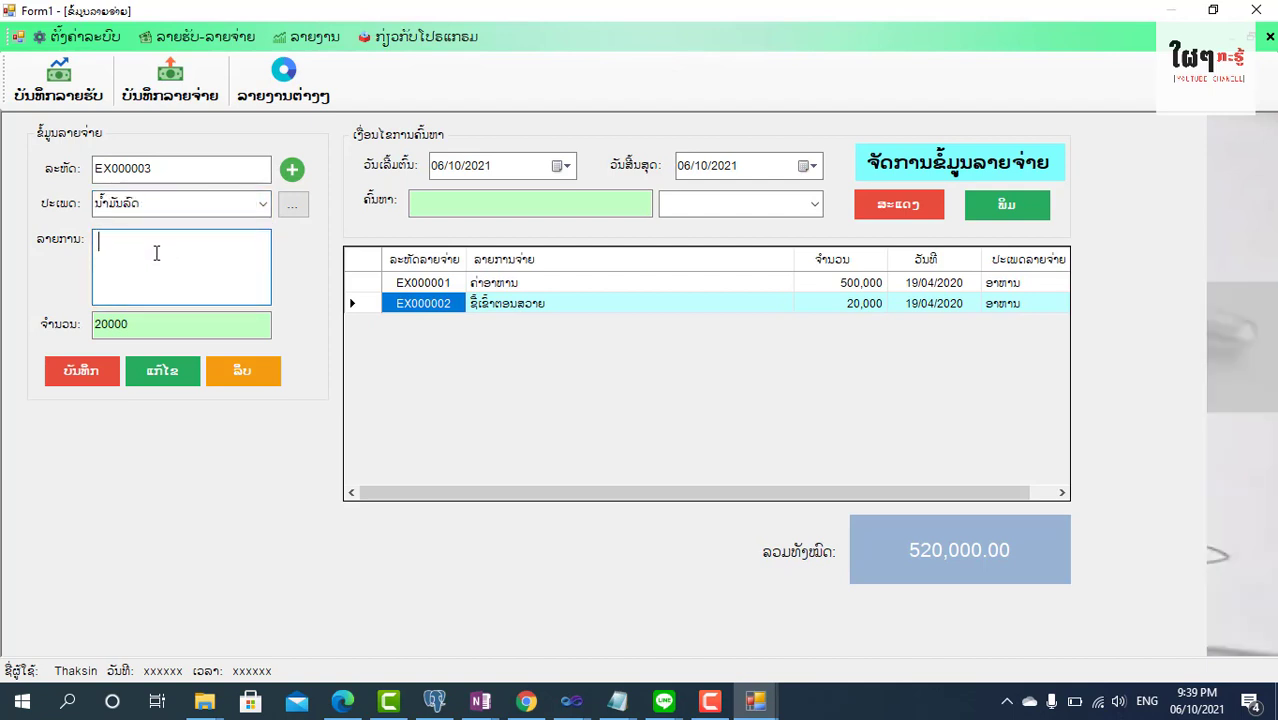
key("super+space")
key("super+space")
key("super+space")
type("ໃສ່ນ້ຳມ")
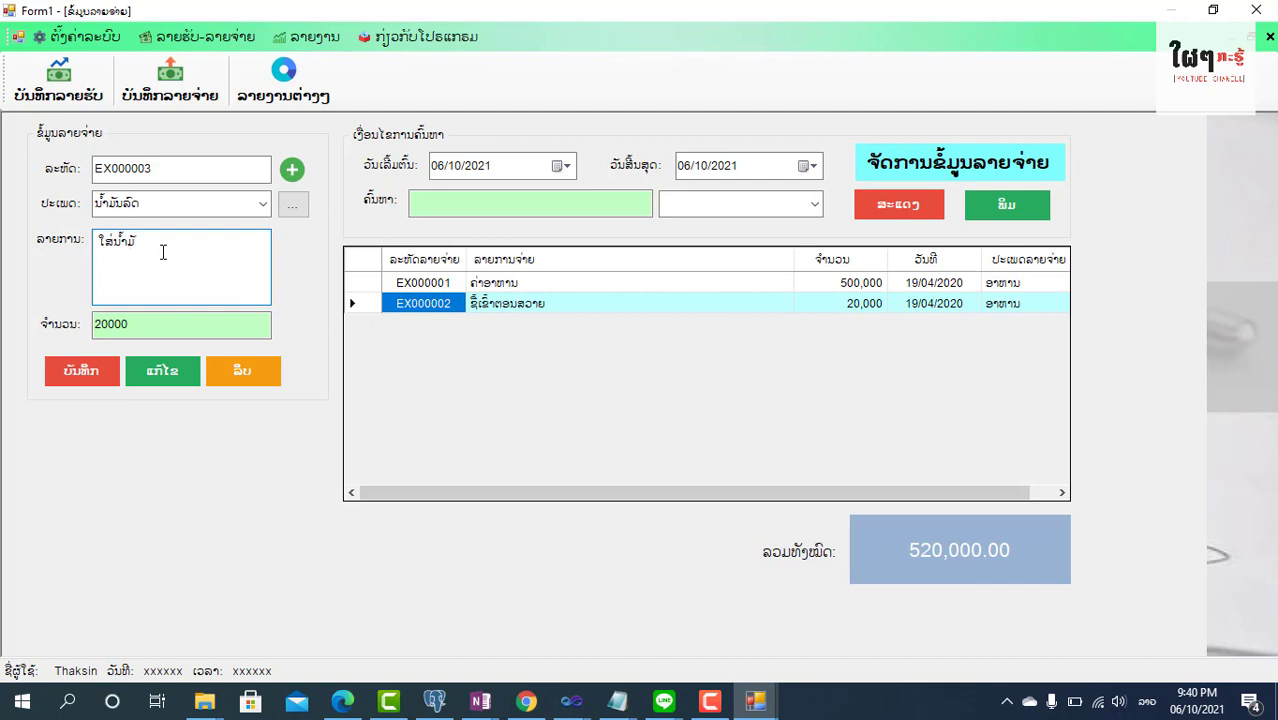
type("ັນລົດໄປວ")
Set the expense amount to 30000 and save the new expense record
left_click_drag(153, 322, 64, 308)
key("BackSpace")
key("ctrl+z")
key("super+space")
key("super+space")
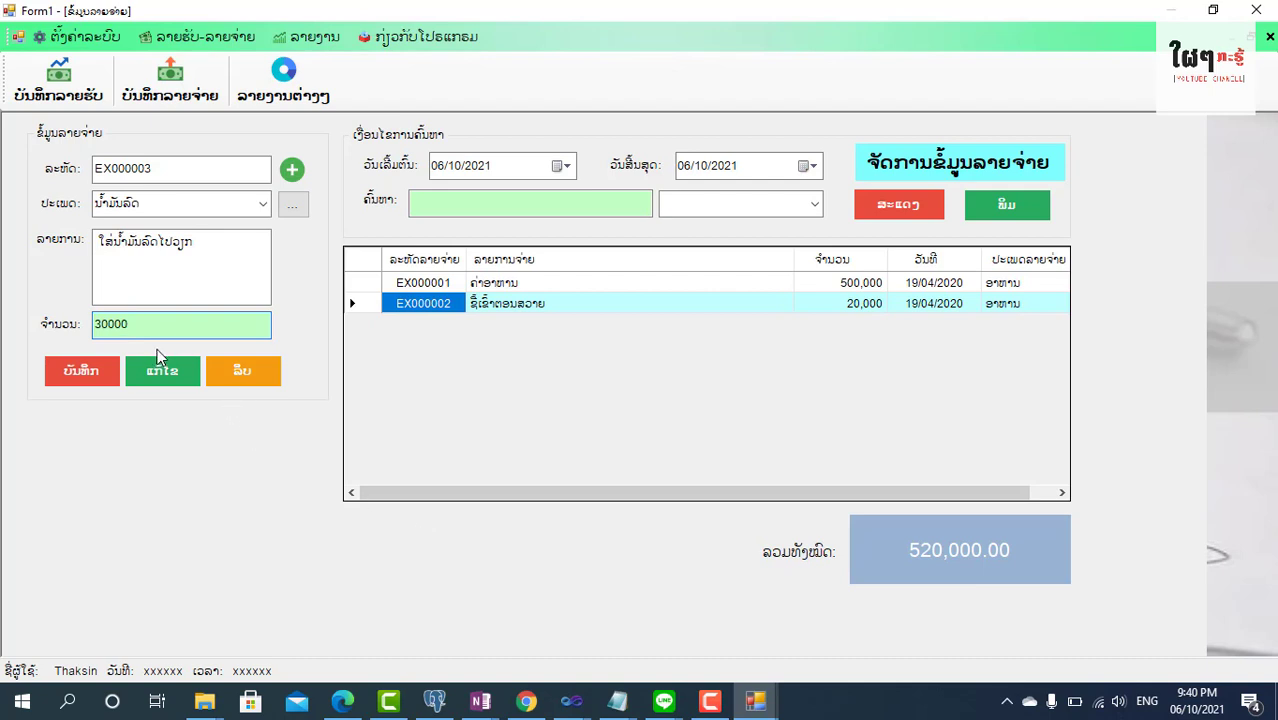
left_click(82, 372)
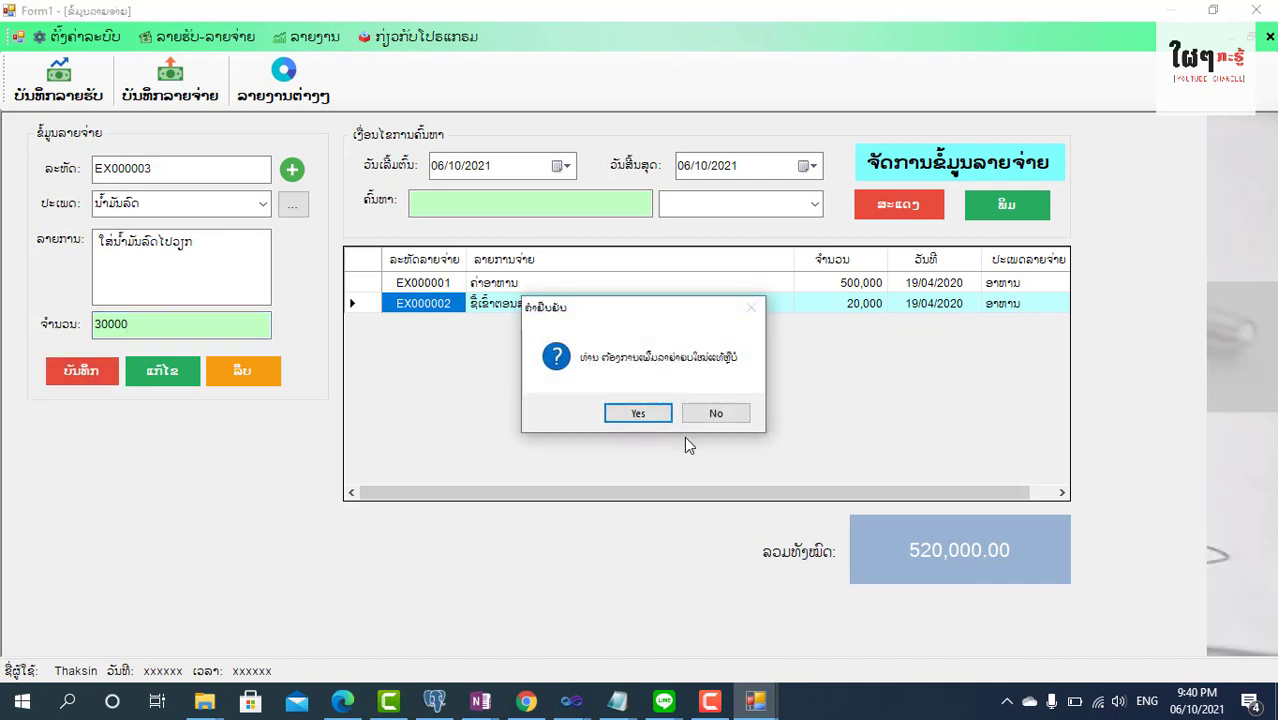
left_click(642, 414)
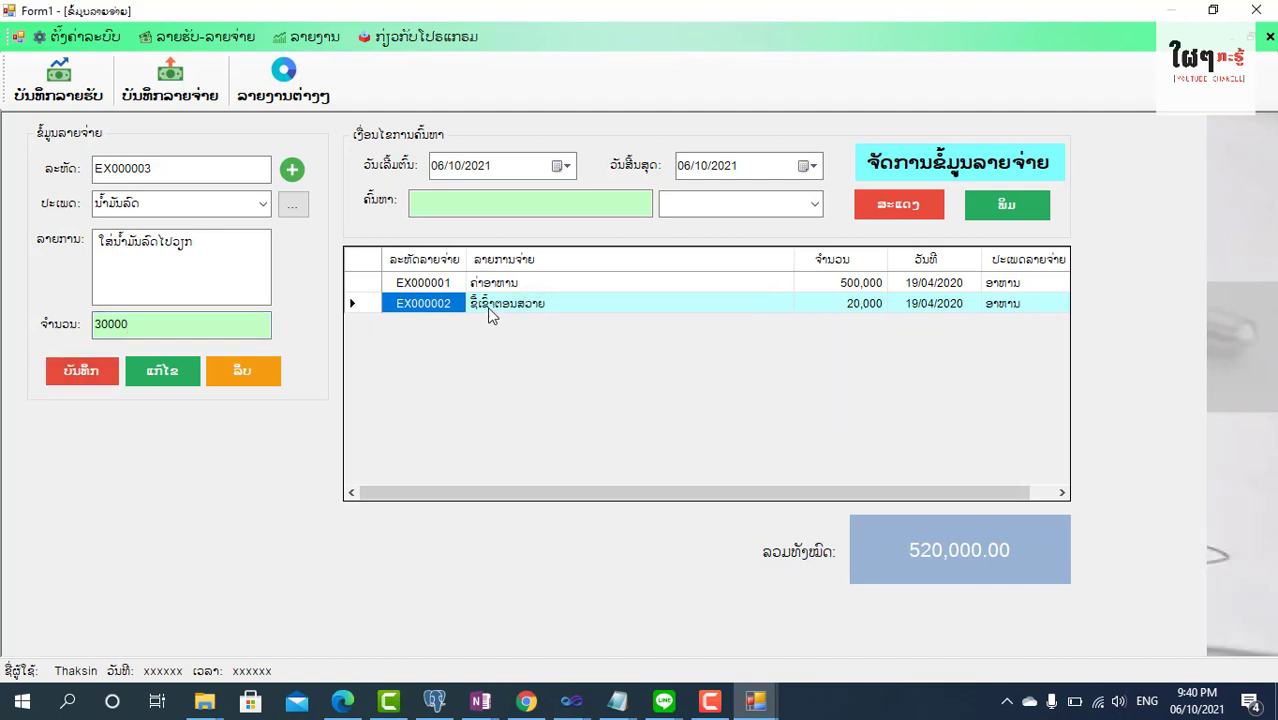
left_click(677, 416)
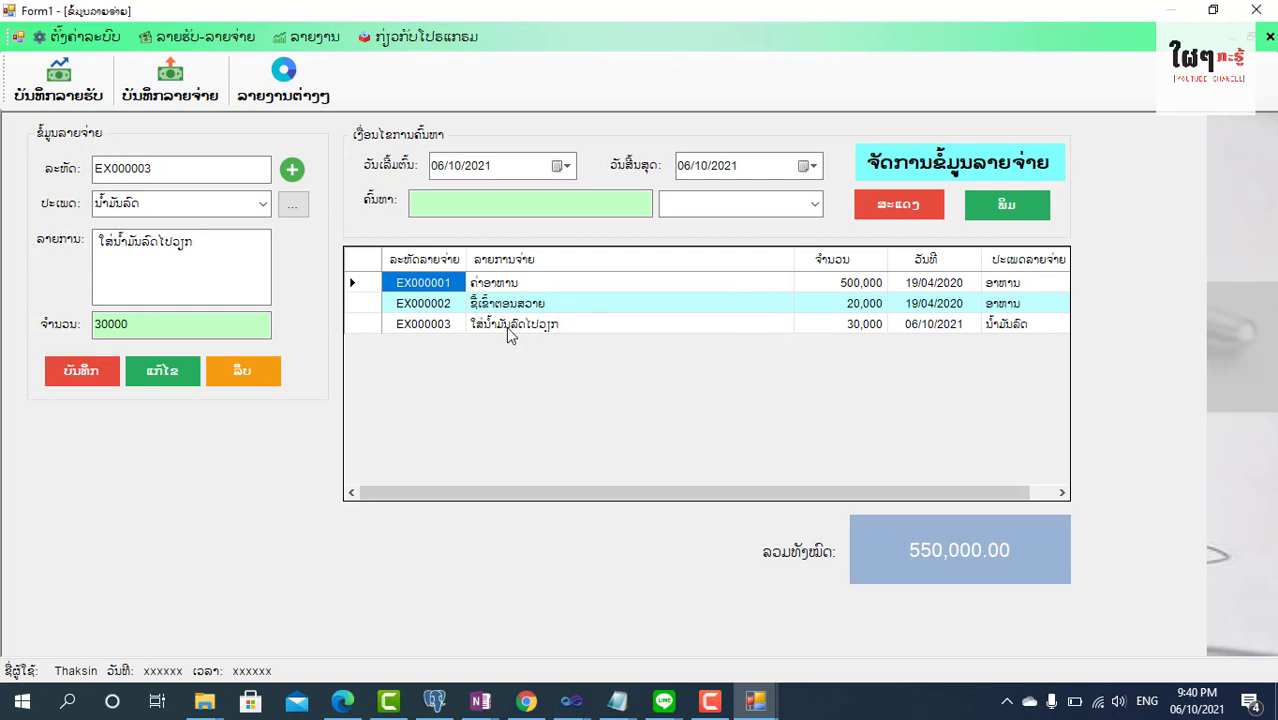
Check the new expense's description and amount in the list and compare them with the two earlier records
left_click(481, 328)
left_click(871, 337)
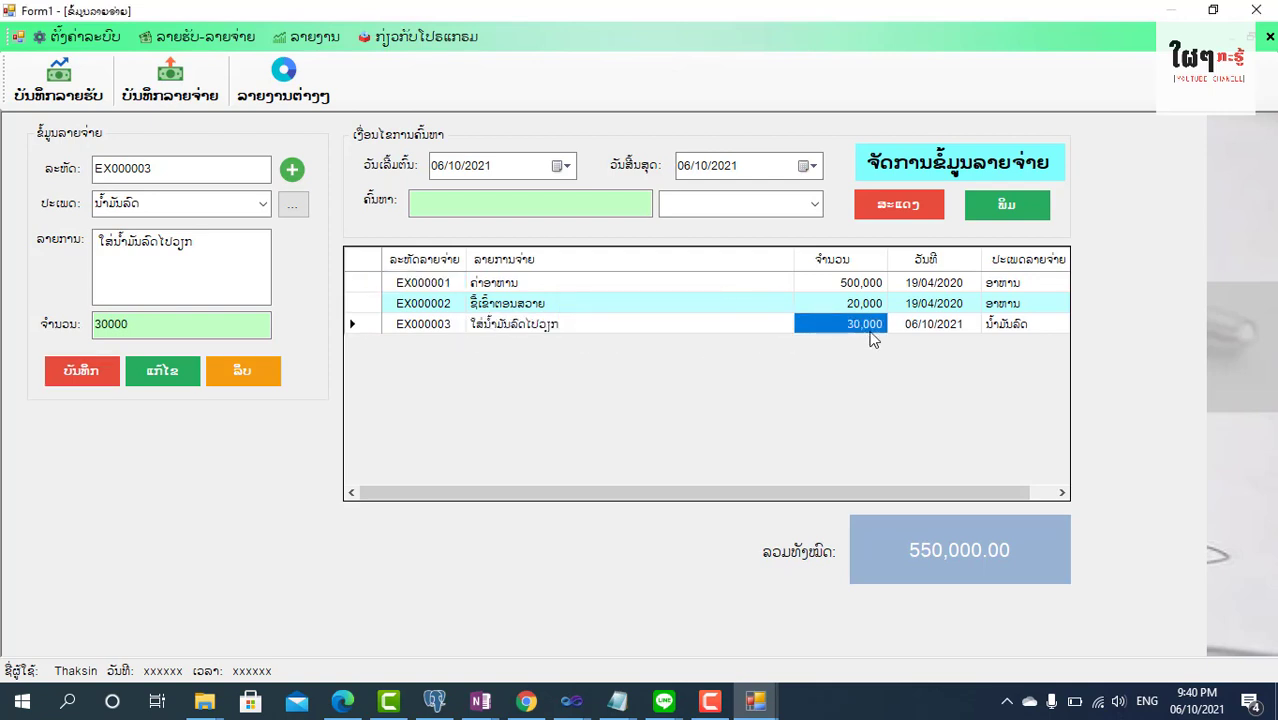
left_click(866, 303)
left_click(866, 324)
left_click(476, 324)
key("Up")
key("Up")
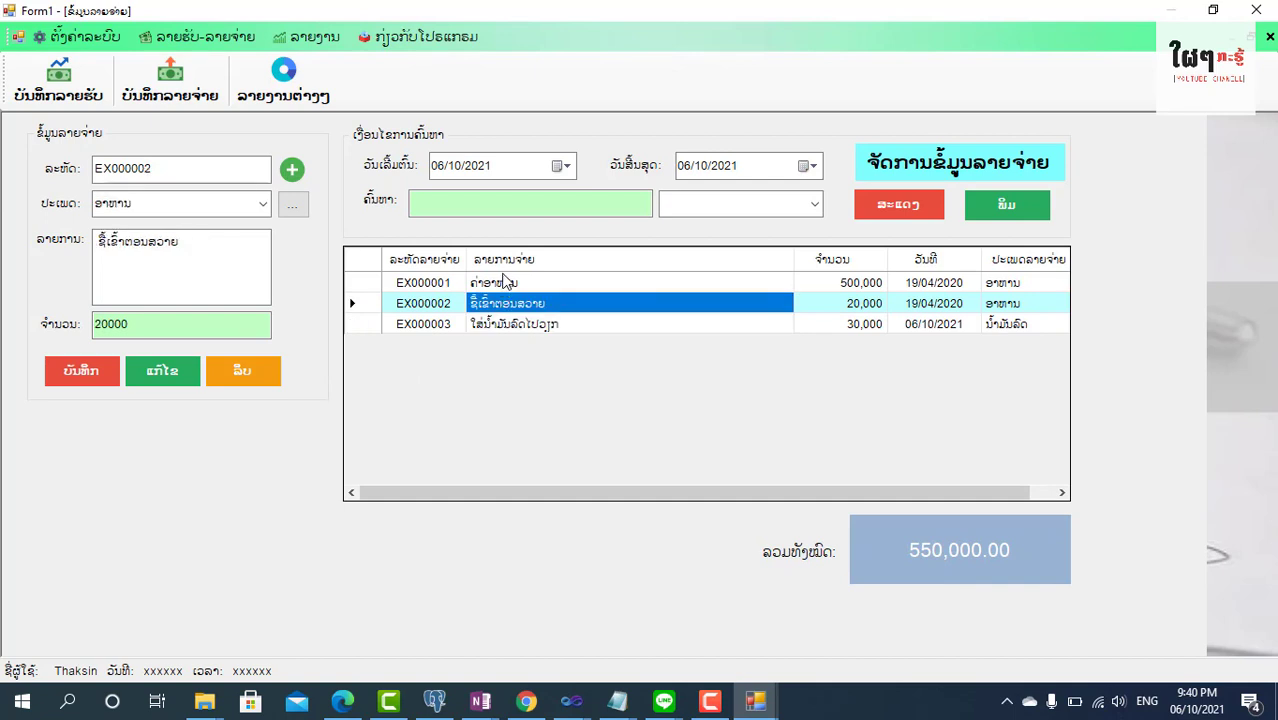
Try to update the description of expense EX000003 to ໃສ່ນ້ຳມັນລົດໄປວຽກທຽວການ and dismiss the resulting dialog
left_click(508, 328)
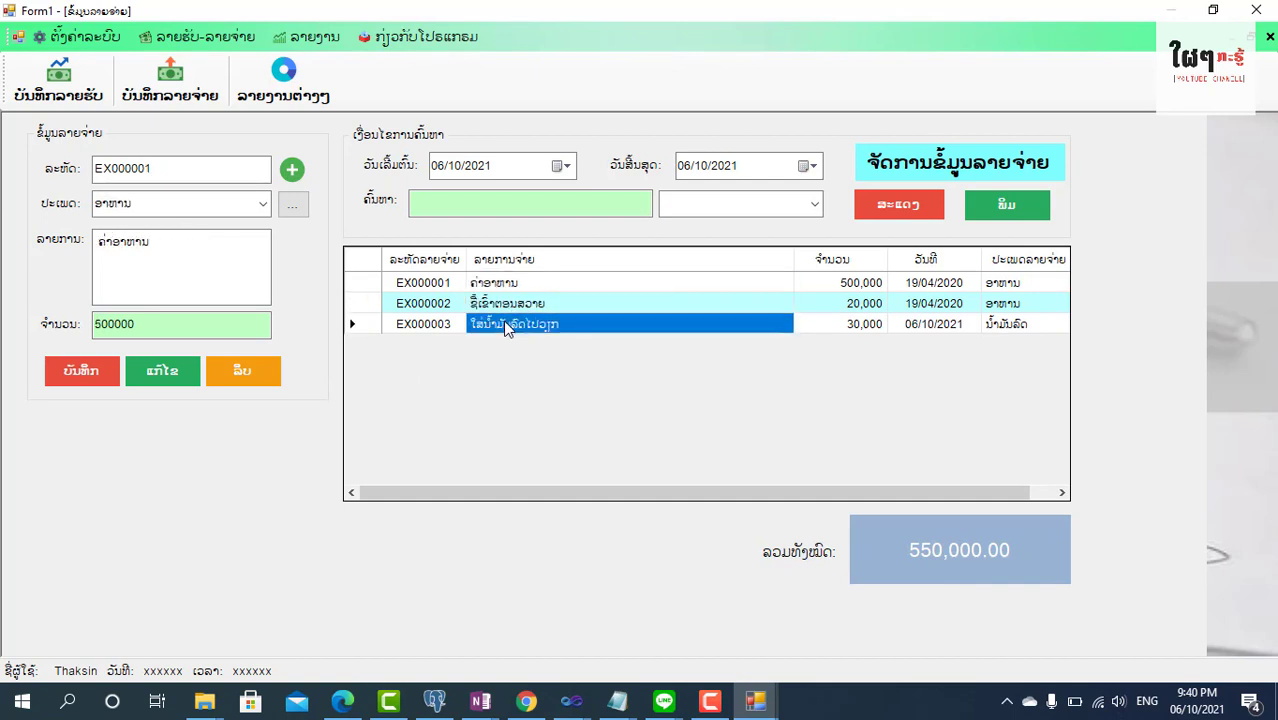
left_click(216, 246)
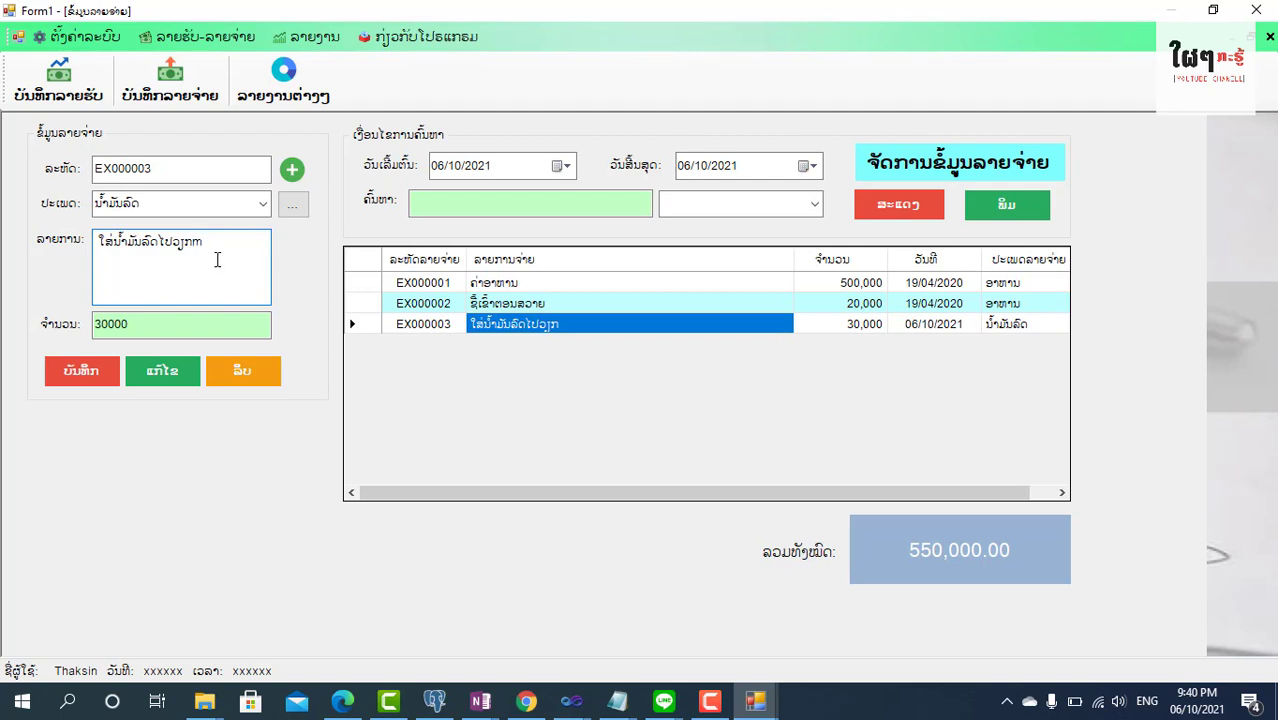
key("super+space")
type("ທ")
left_click(169, 372)
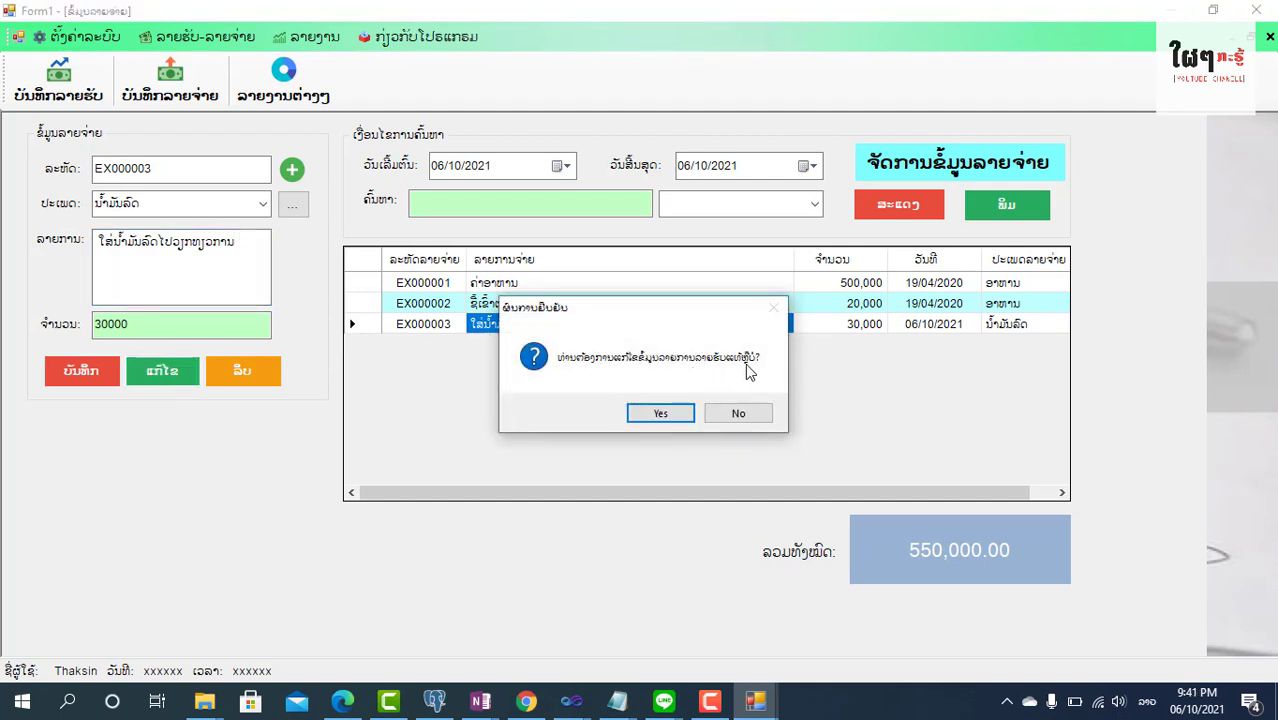
left_click(650, 414)
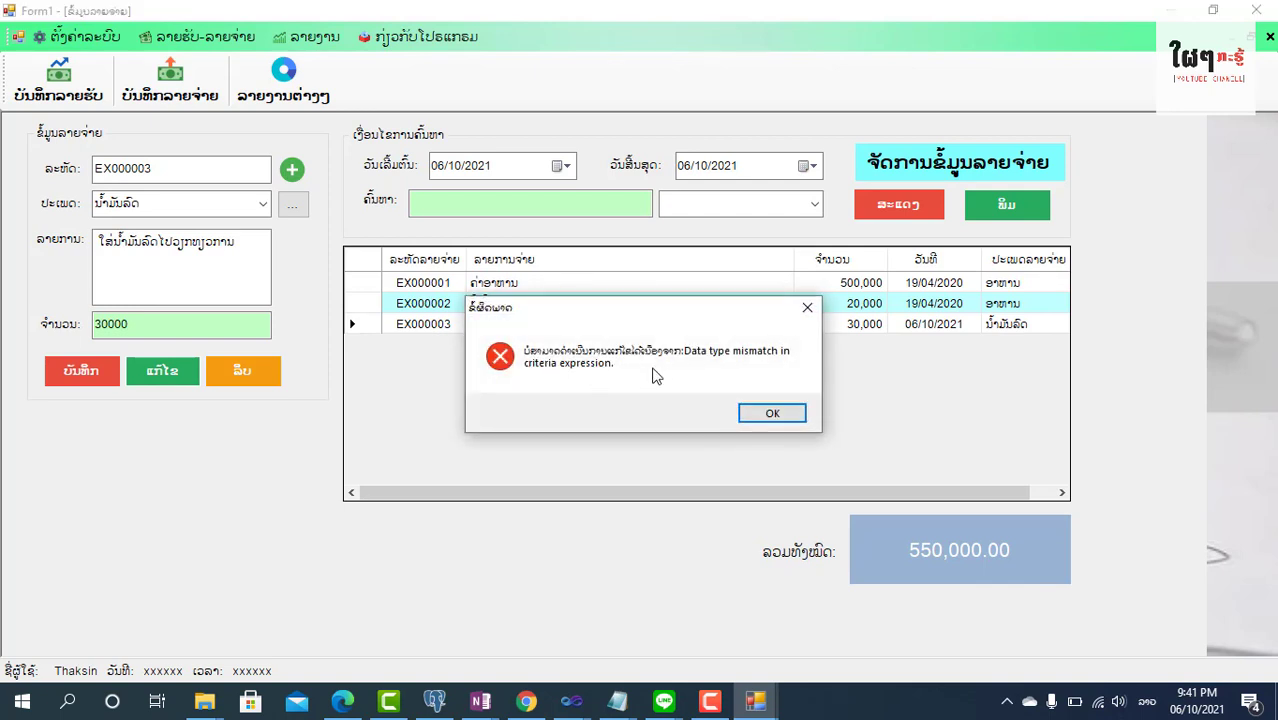
left_click(766, 413)
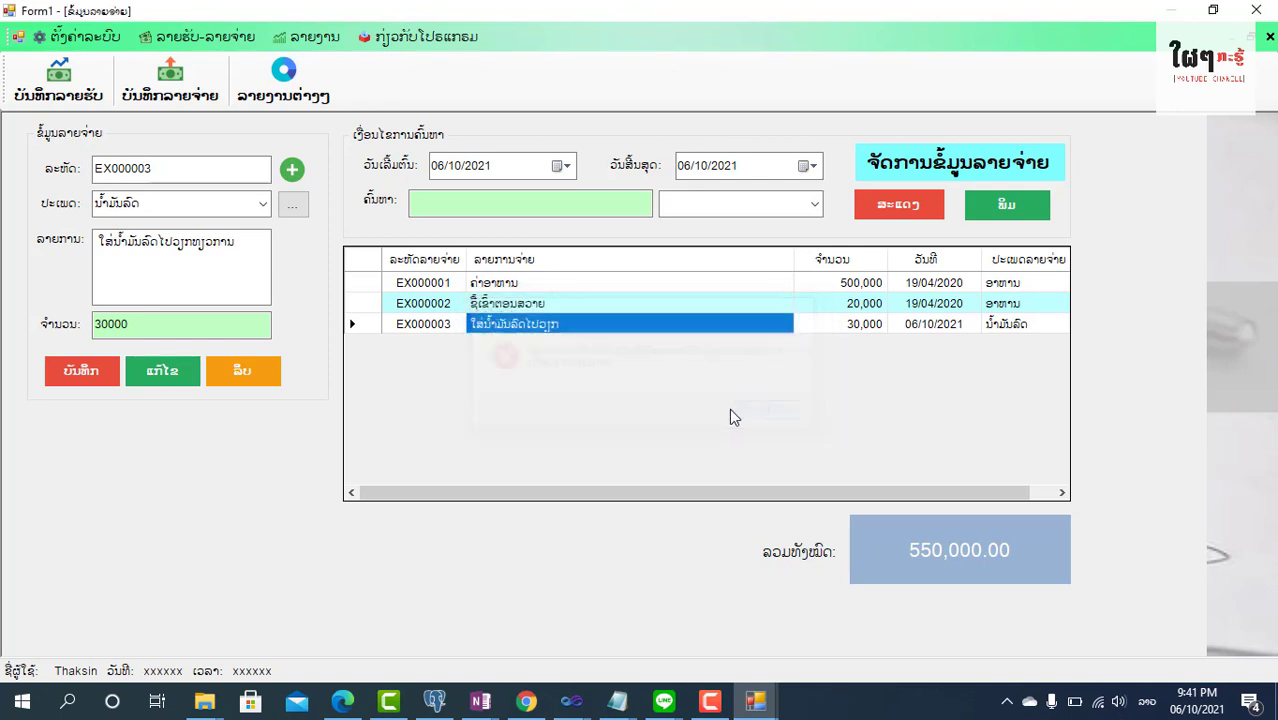
Examine the three expense records one after another to compare their stored details
left_click(207, 268)
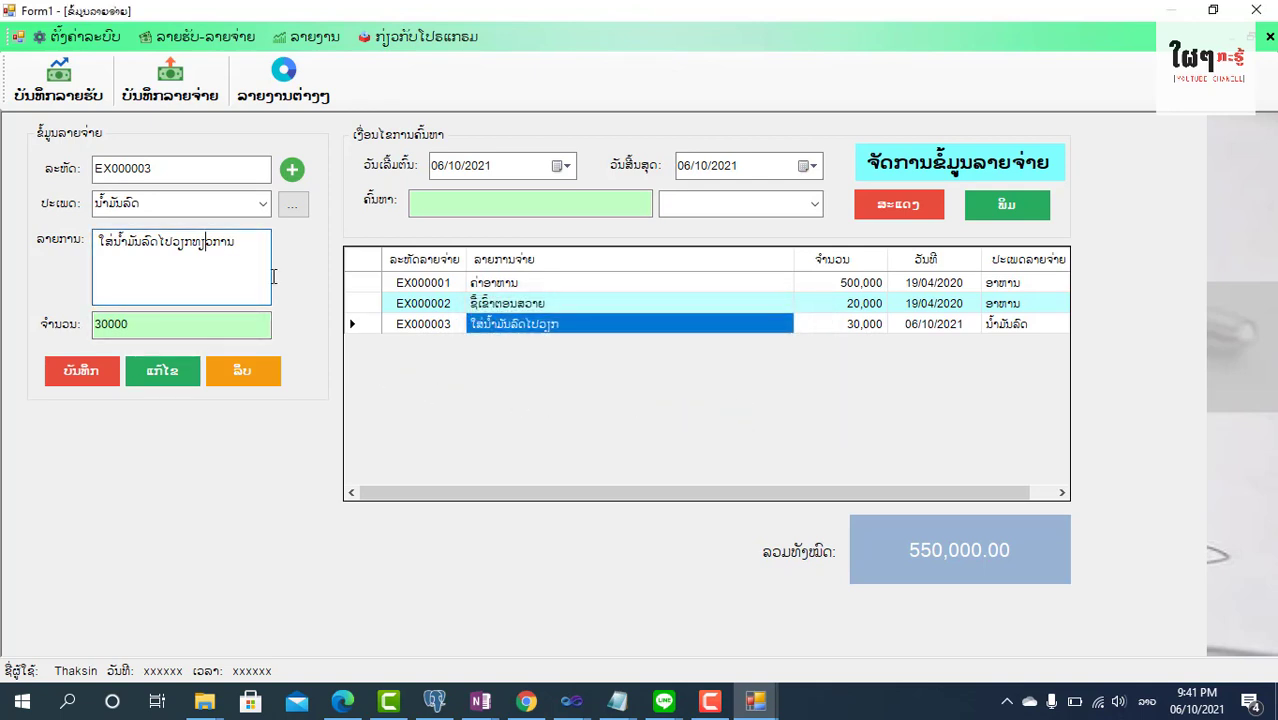
left_click(506, 307)
left_click(512, 285)
left_click(515, 306)
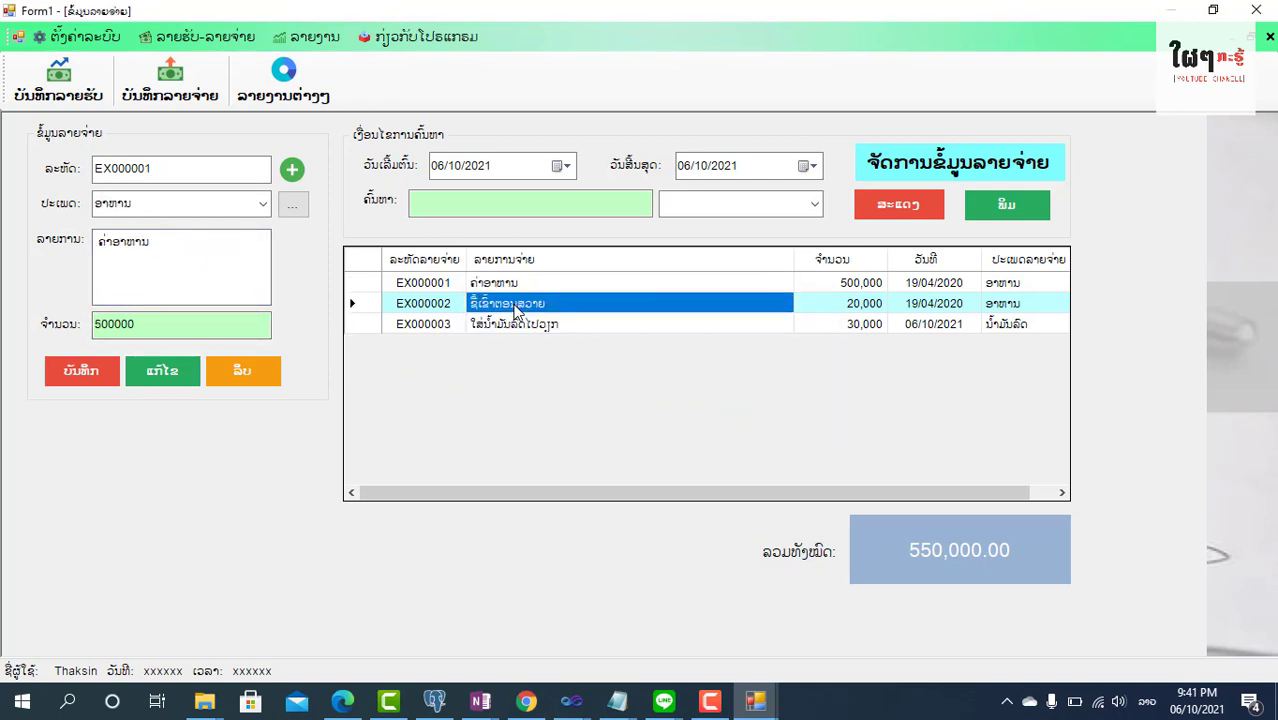
left_click(520, 317)
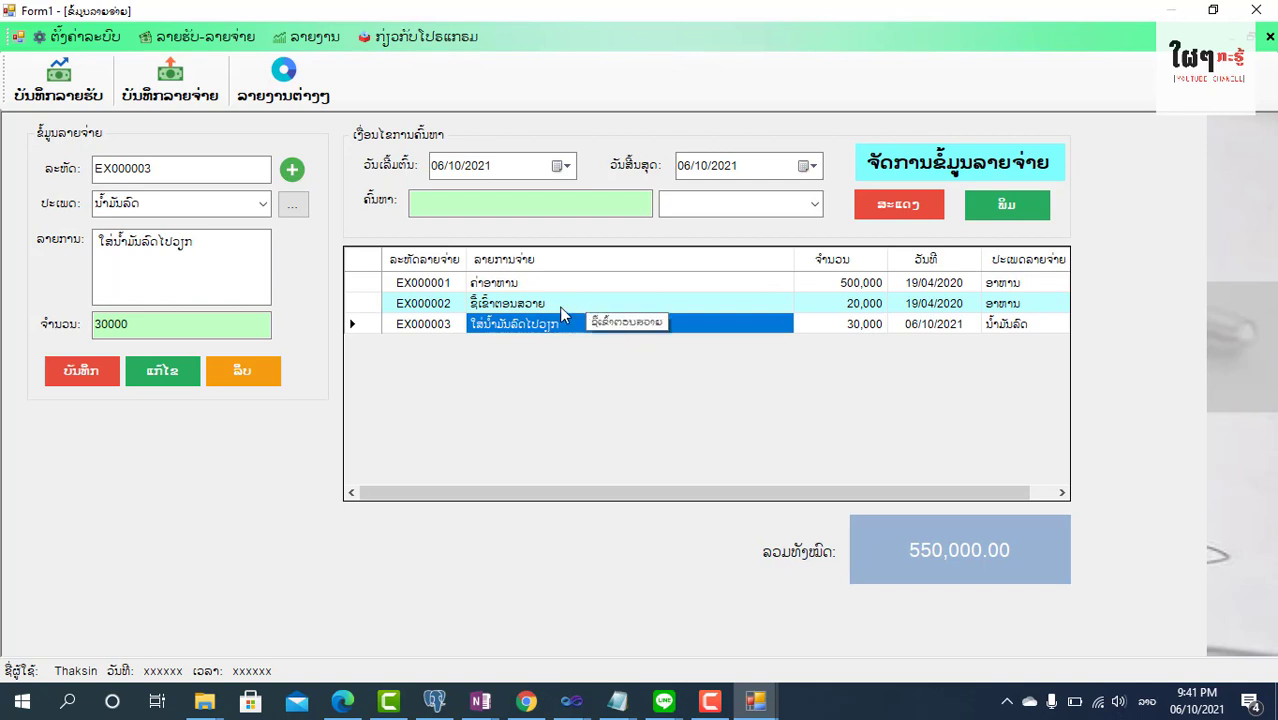
left_click(541, 301)
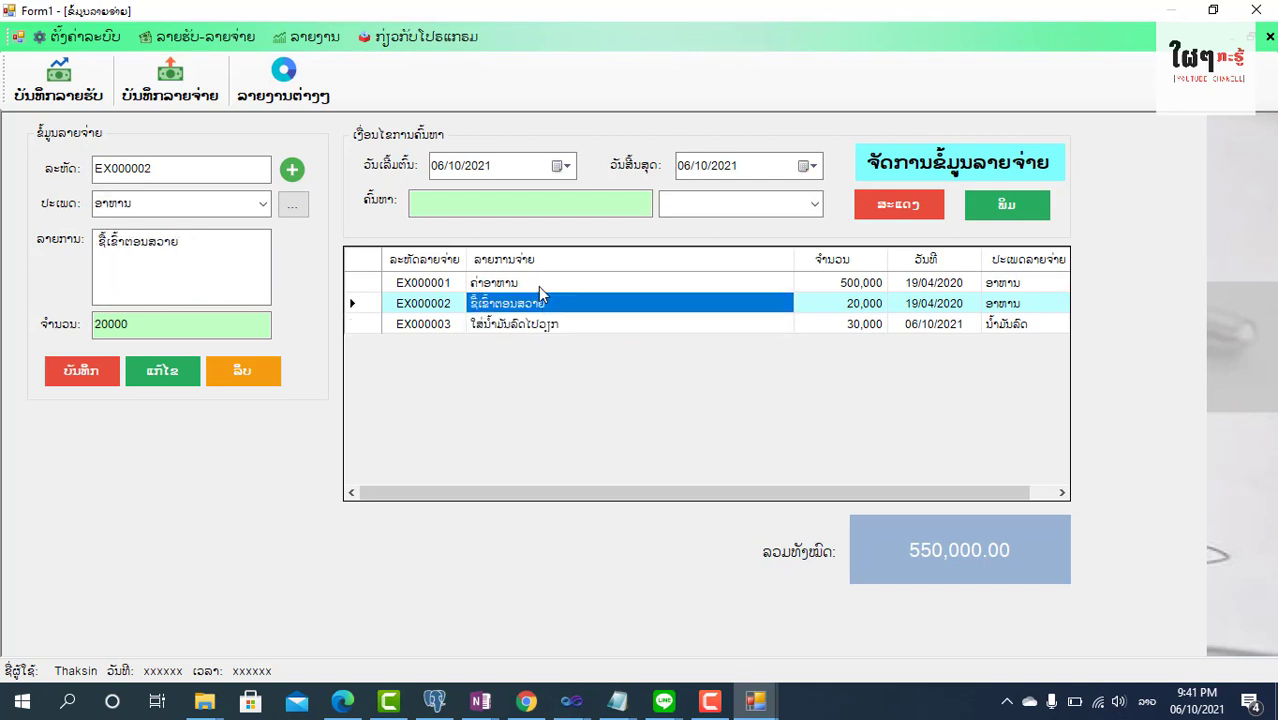
left_click(538, 285)
left_click(534, 323)
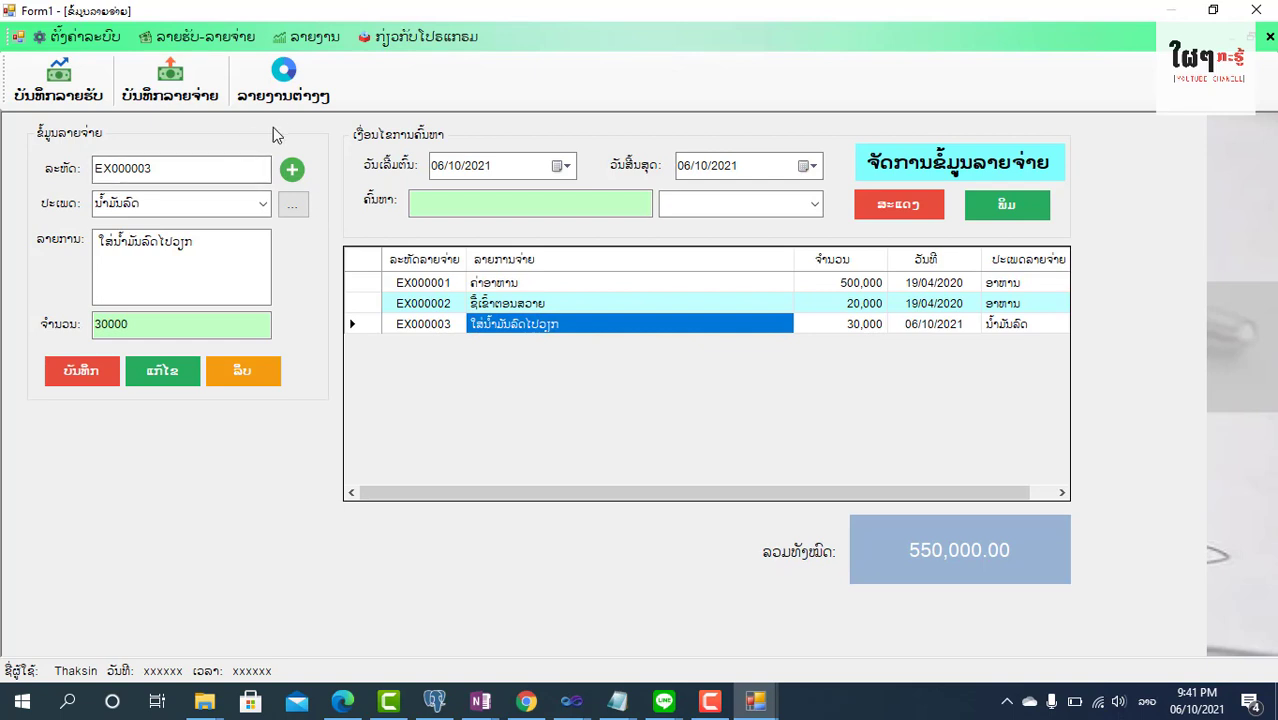
Return to the income form, try to append 2 to the description of record IN000011 and dismiss the resulting dialog
left_click(51, 70)
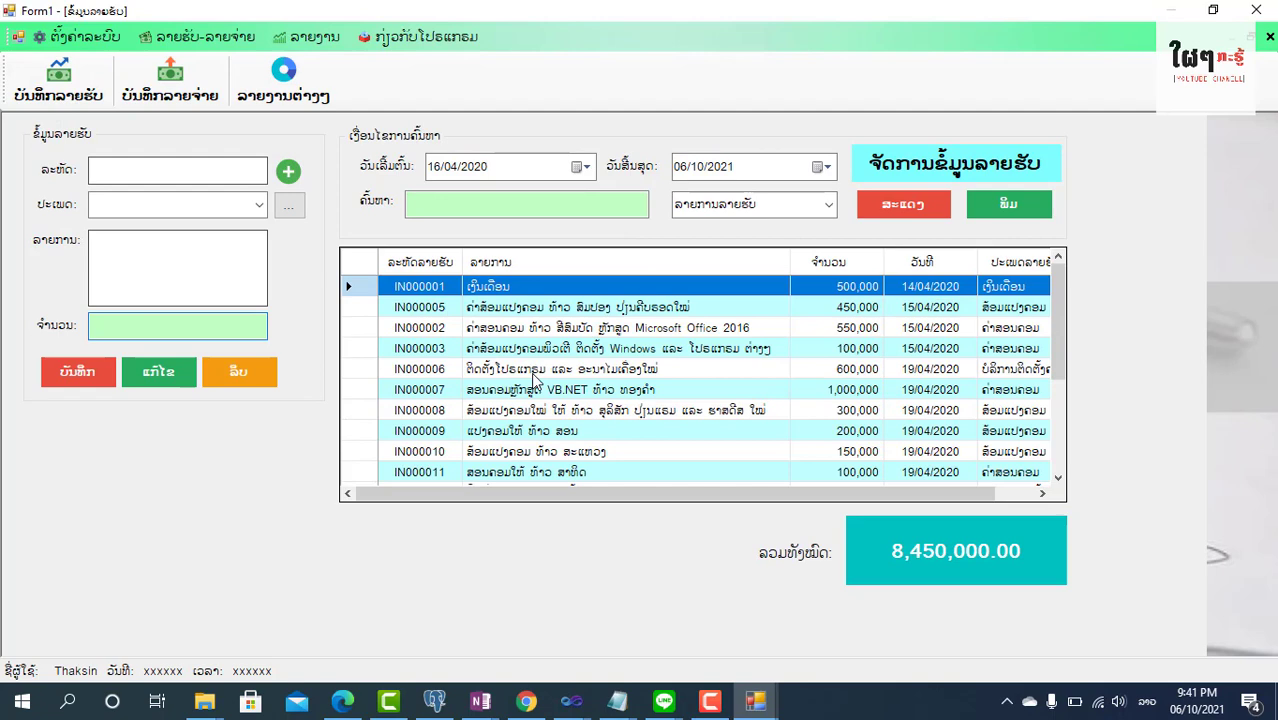
left_click(570, 472)
scroll(560, 450, "down", 2)
left_click(243, 249)
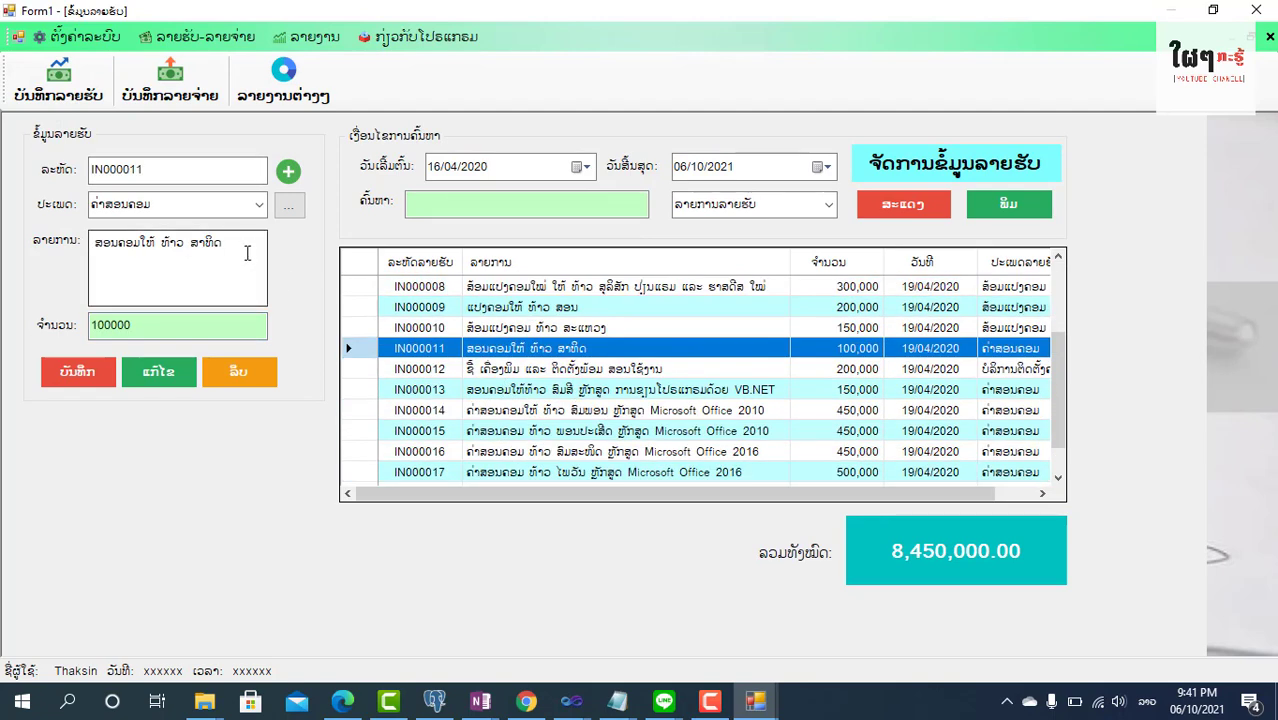
key("super+space")
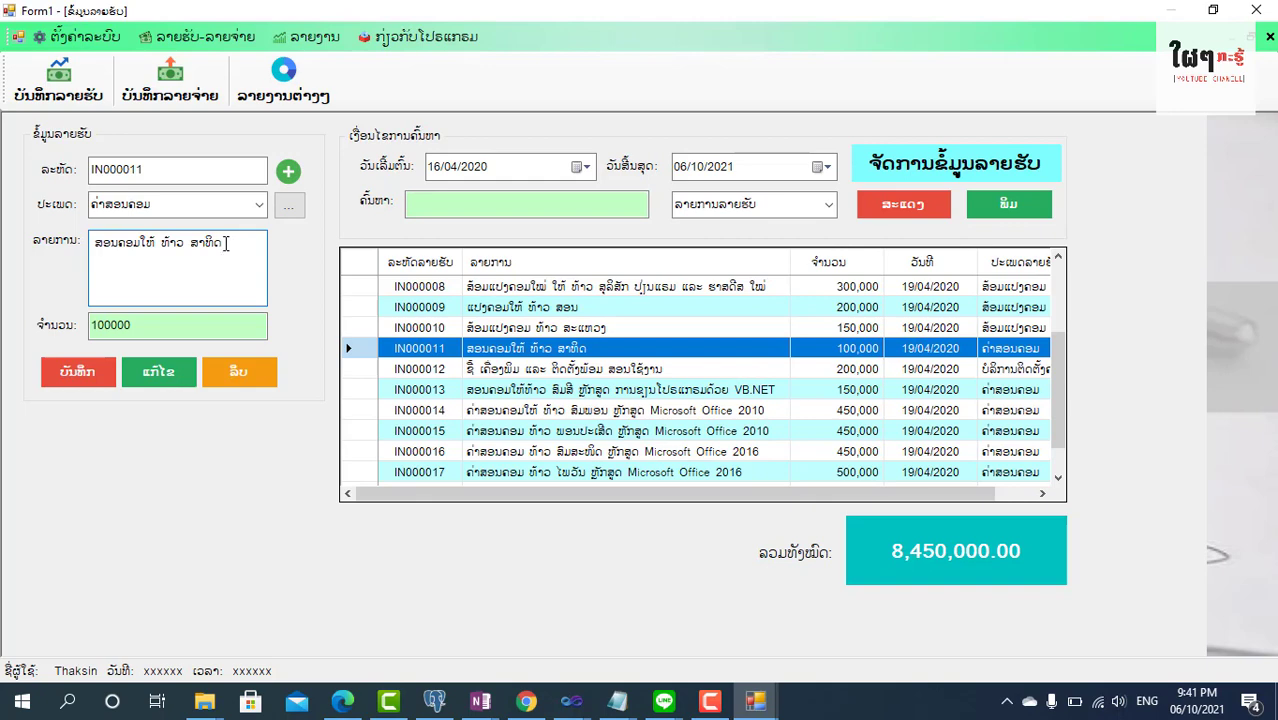
type("2")
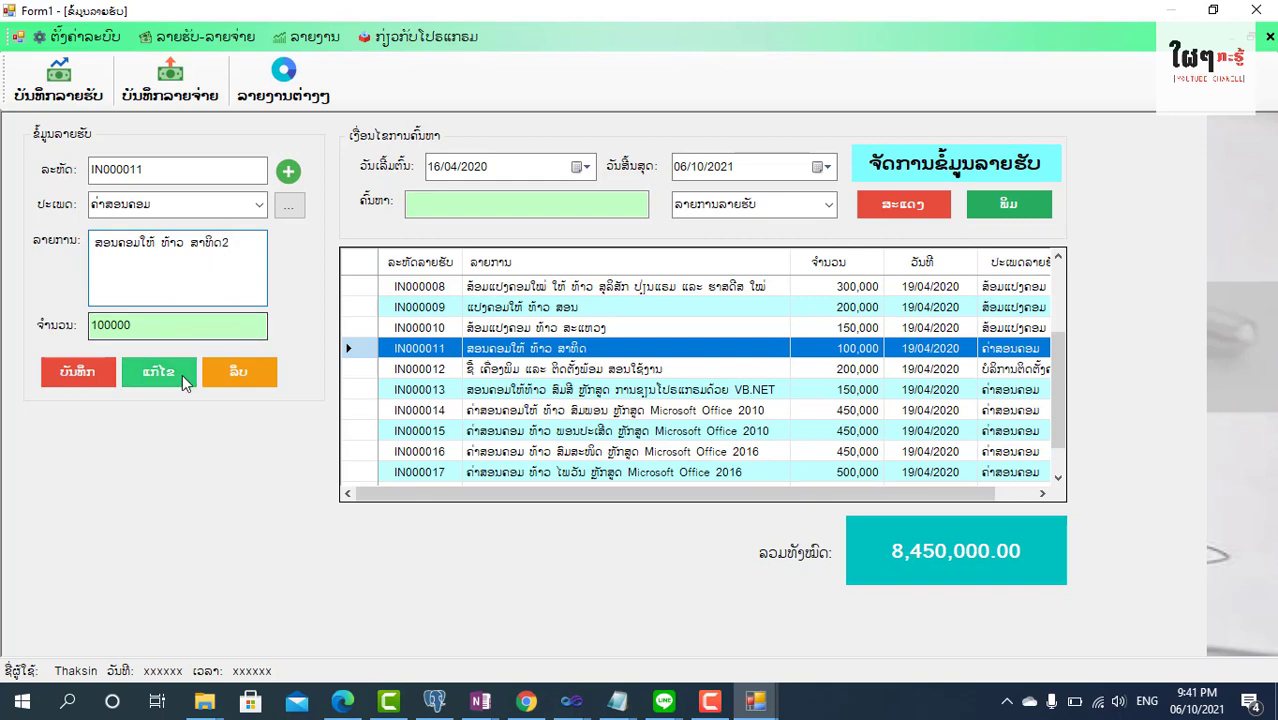
left_click(182, 374)
left_click(662, 415)
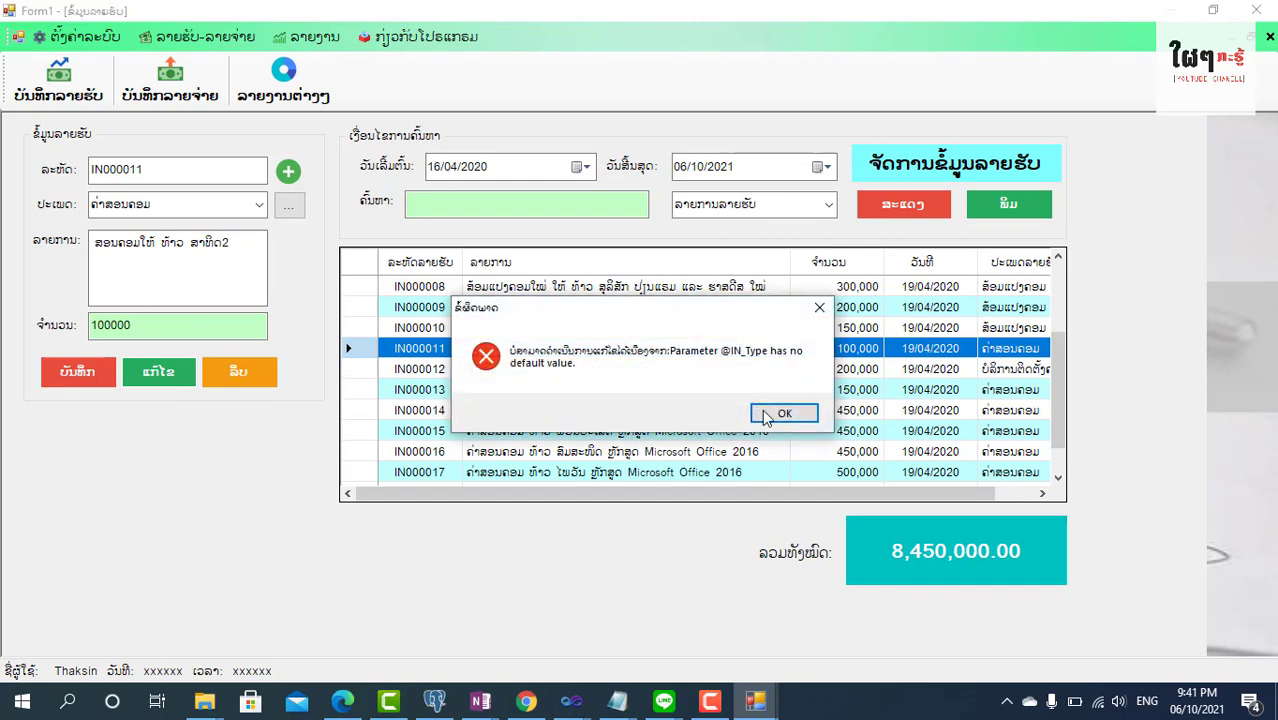
left_click(770, 416)
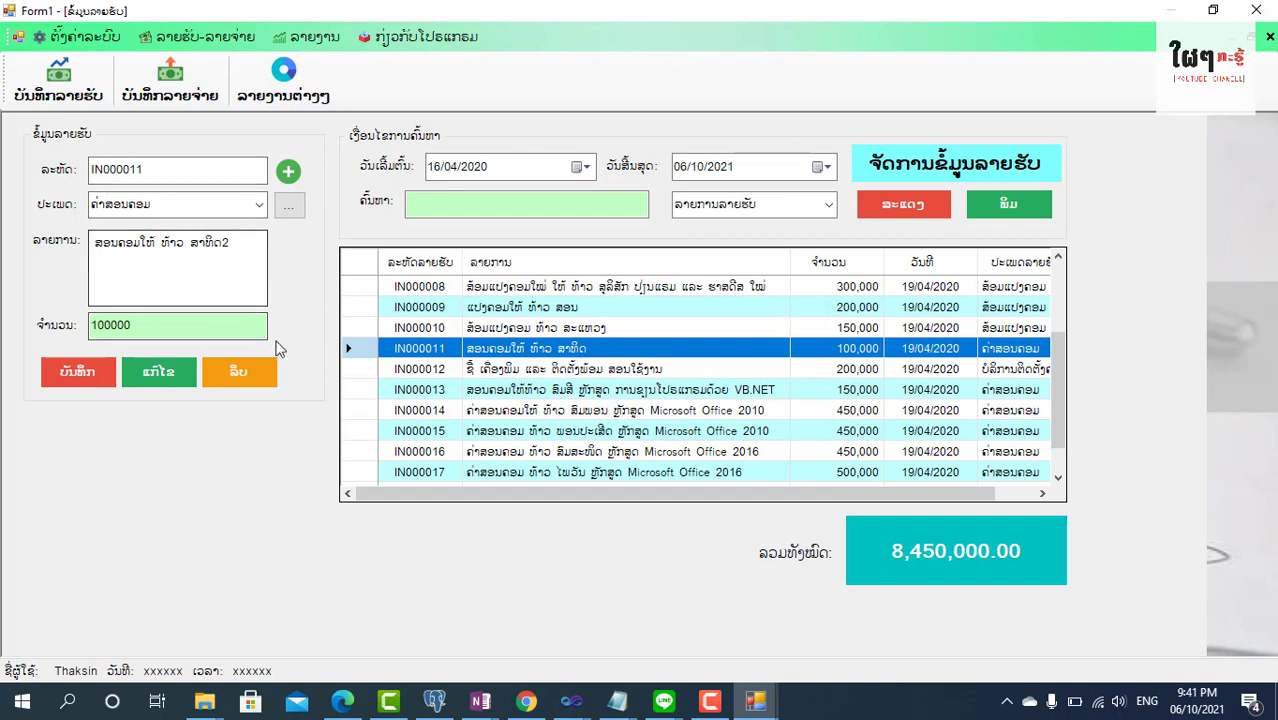
Delete income record IN000019, dismiss the resulting dialog, and check the remaining income records
scroll(556, 396, "down", 1)
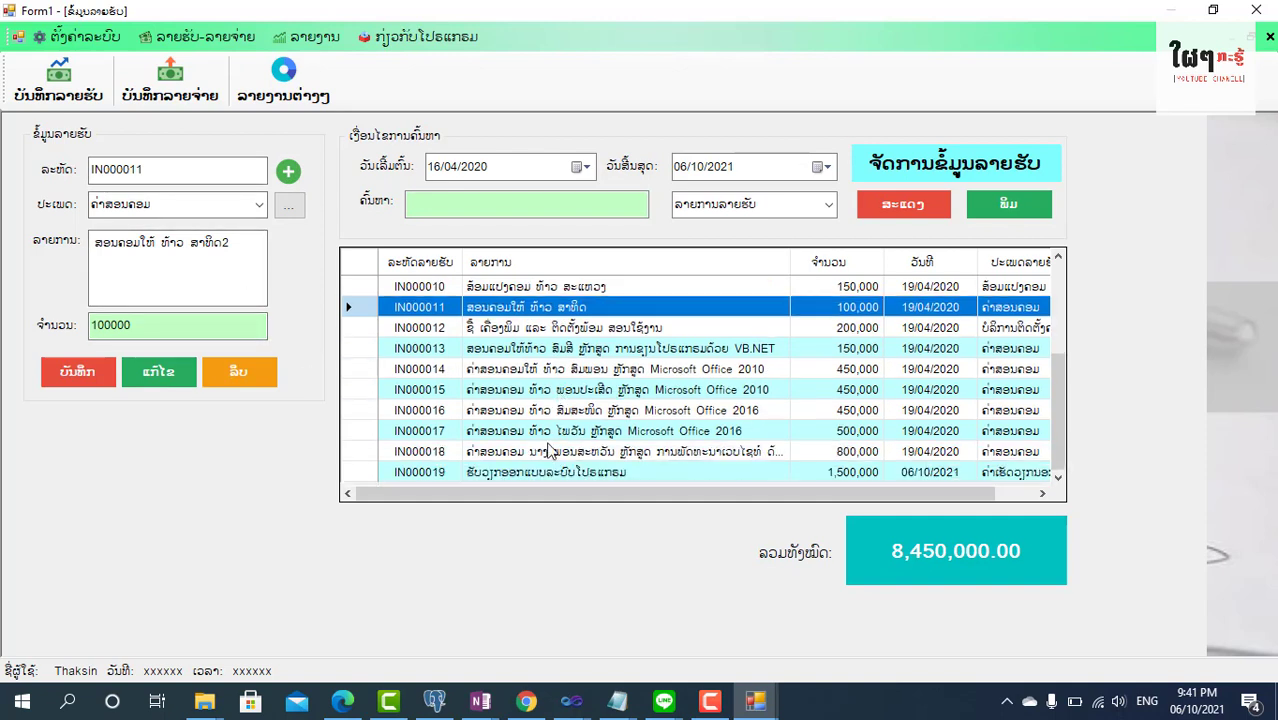
left_click(540, 474)
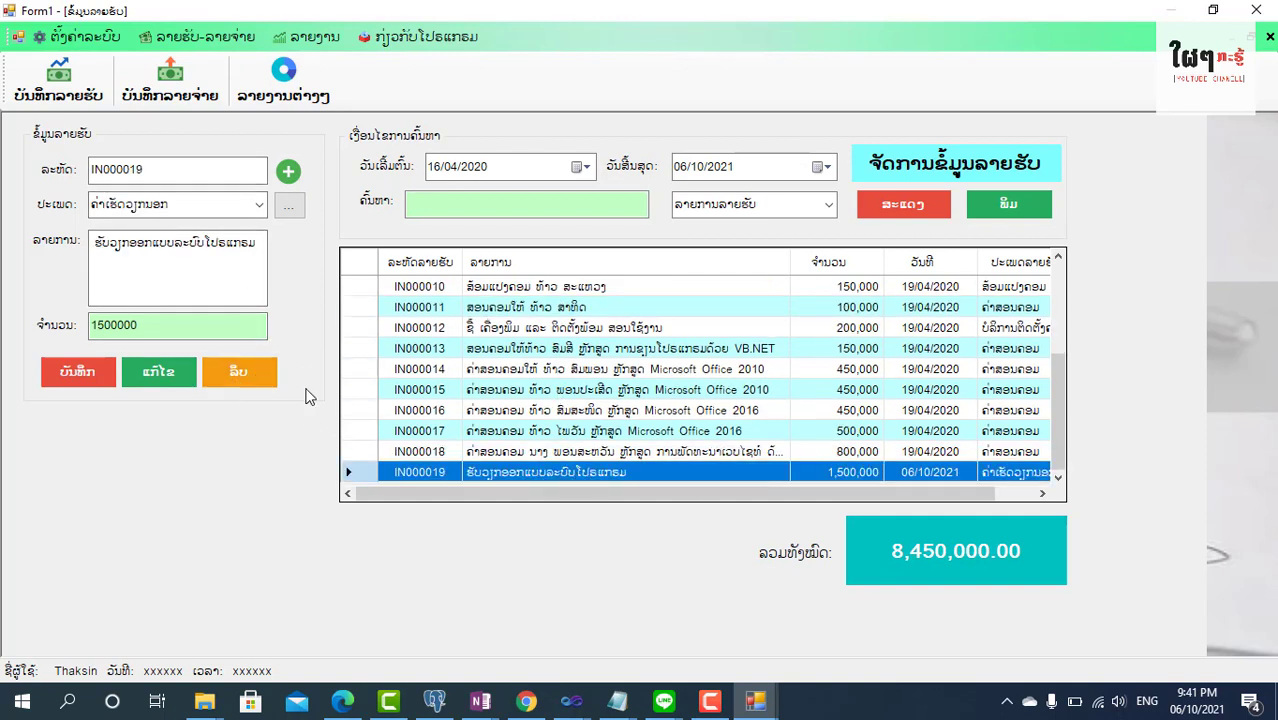
left_click(262, 376)
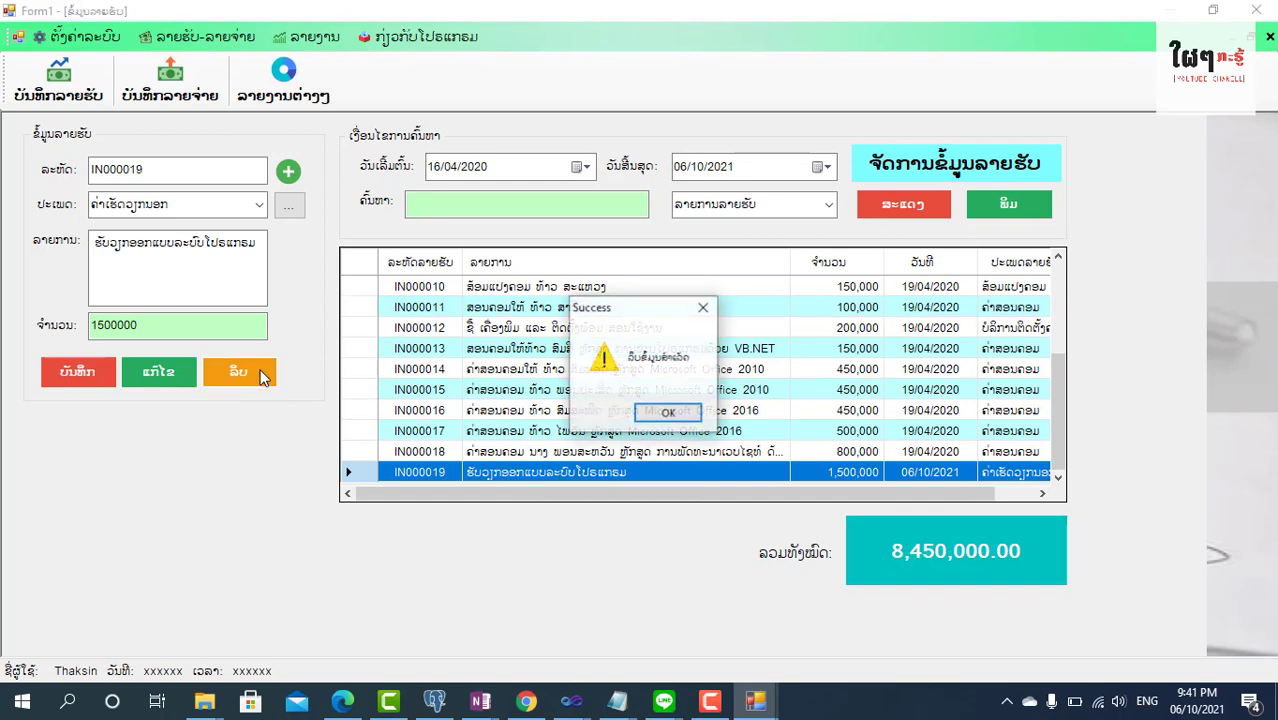
left_click(660, 422)
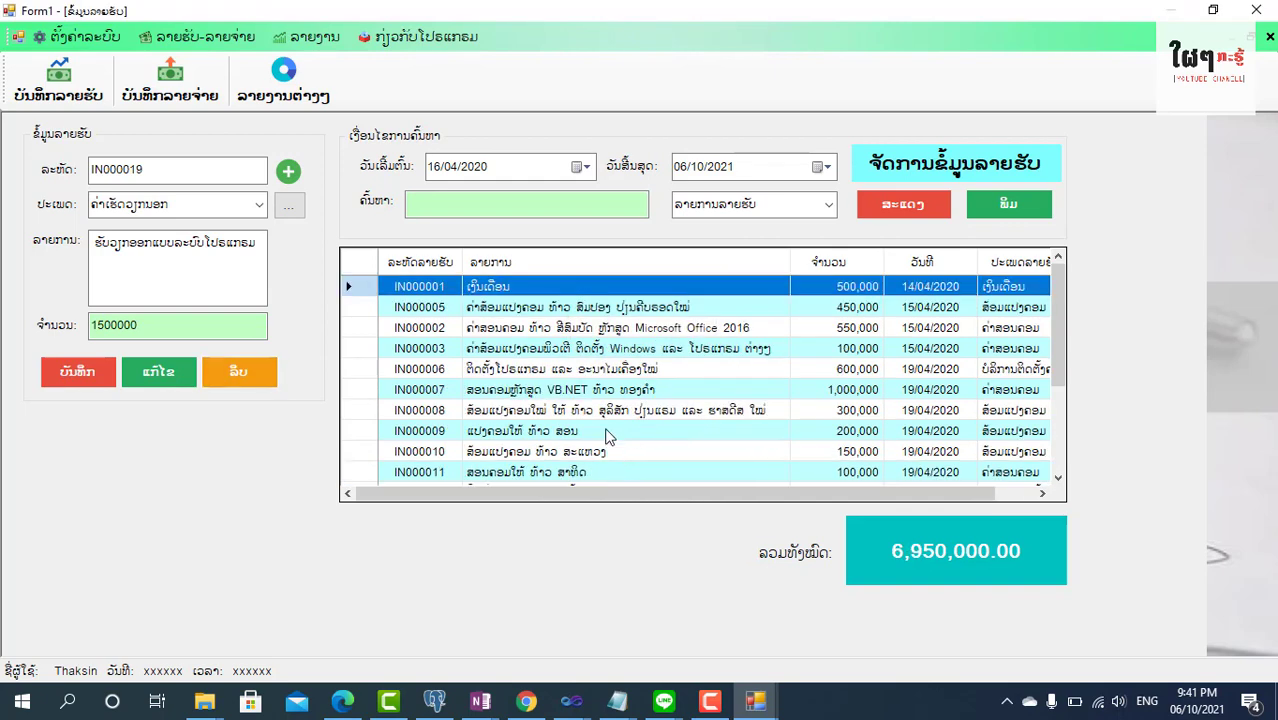
scroll(600, 420, "down", 3)
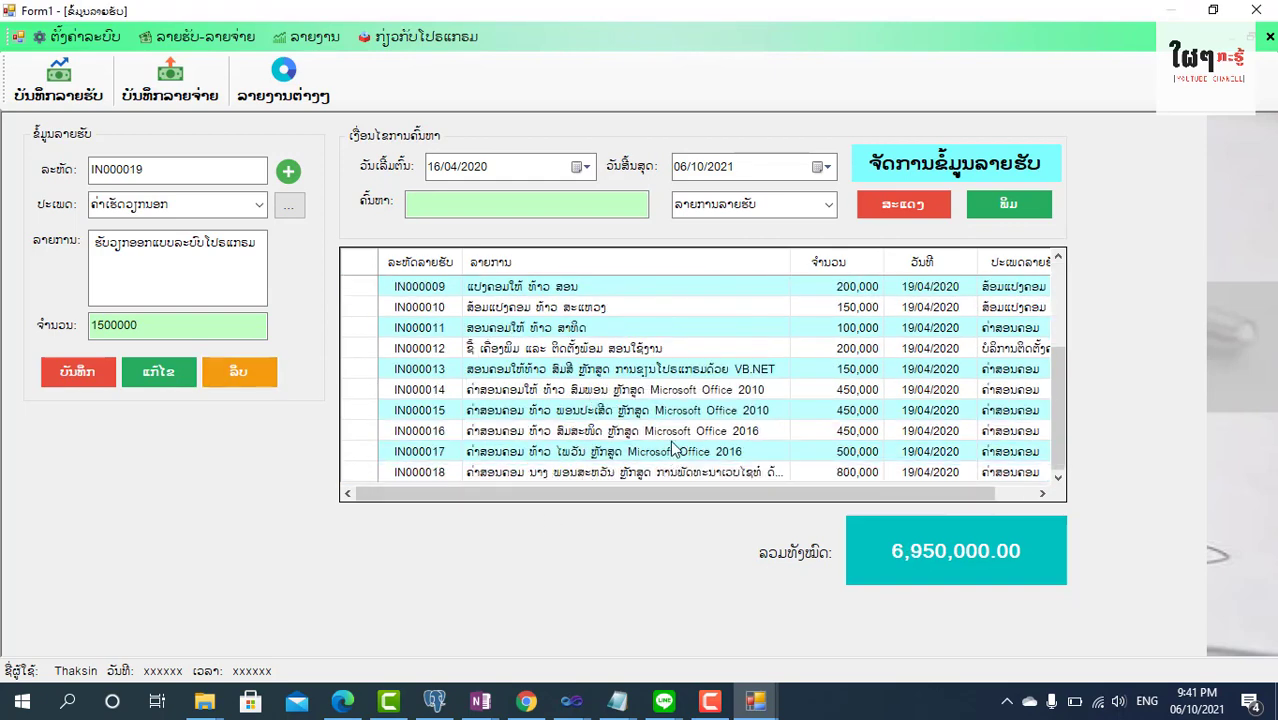
scroll(662, 378, "up", 2)
scroll(656, 371, "up", 1)
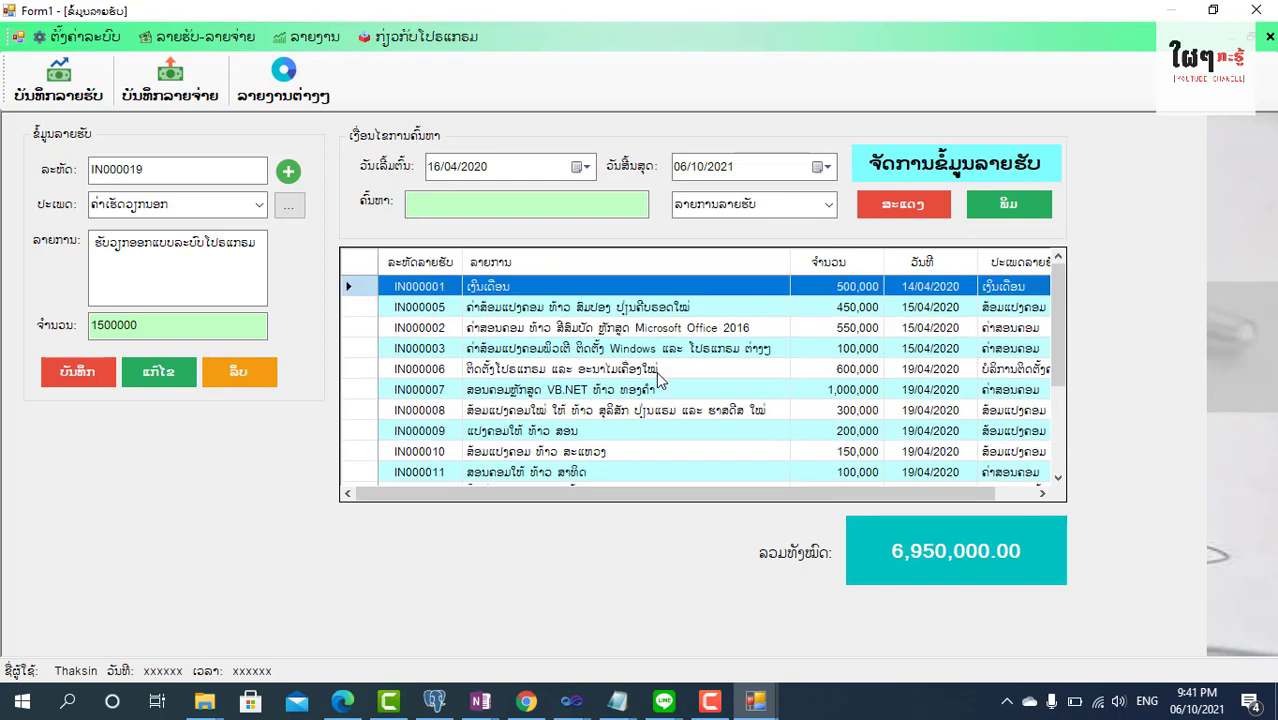
scroll(656, 371, "down", 3)
scroll(656, 371, "up", 3)
Open the expense form and load records EX000001, EX000002 and EX000003 in turn to check their details
left_click(161, 84)
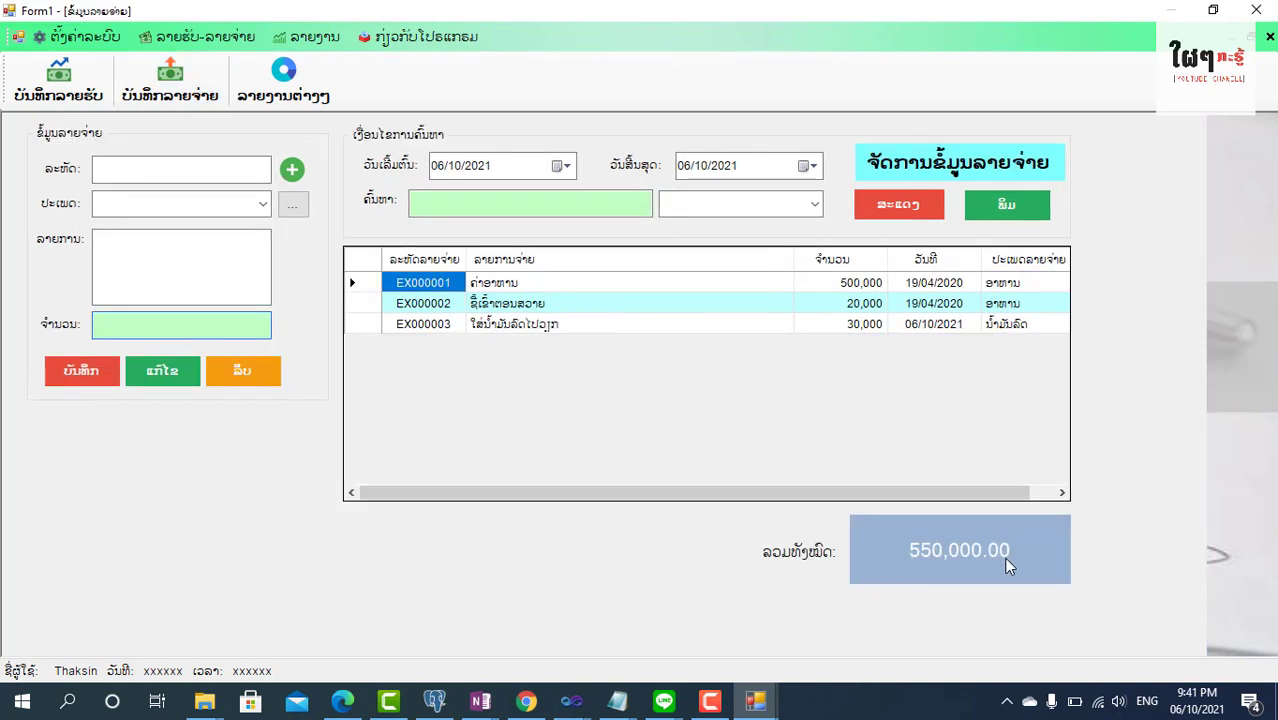
left_click(533, 289)
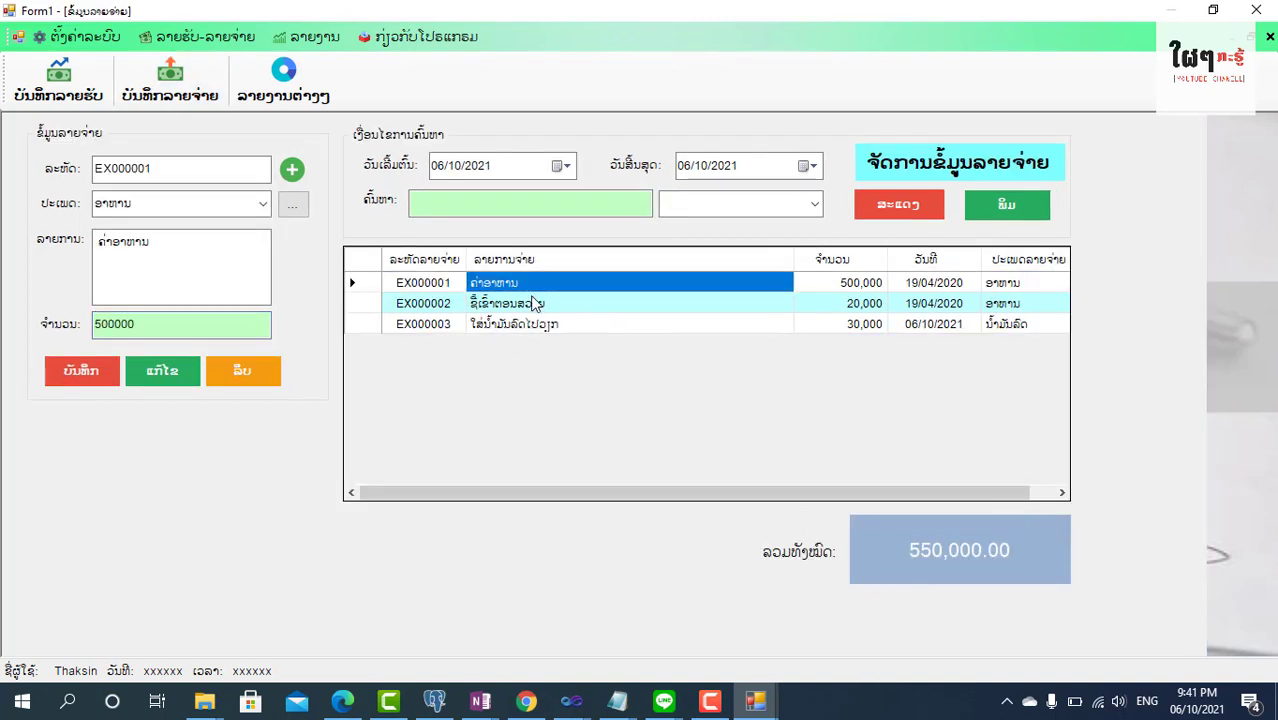
left_click(532, 307)
left_click(528, 324)
left_click(520, 305)
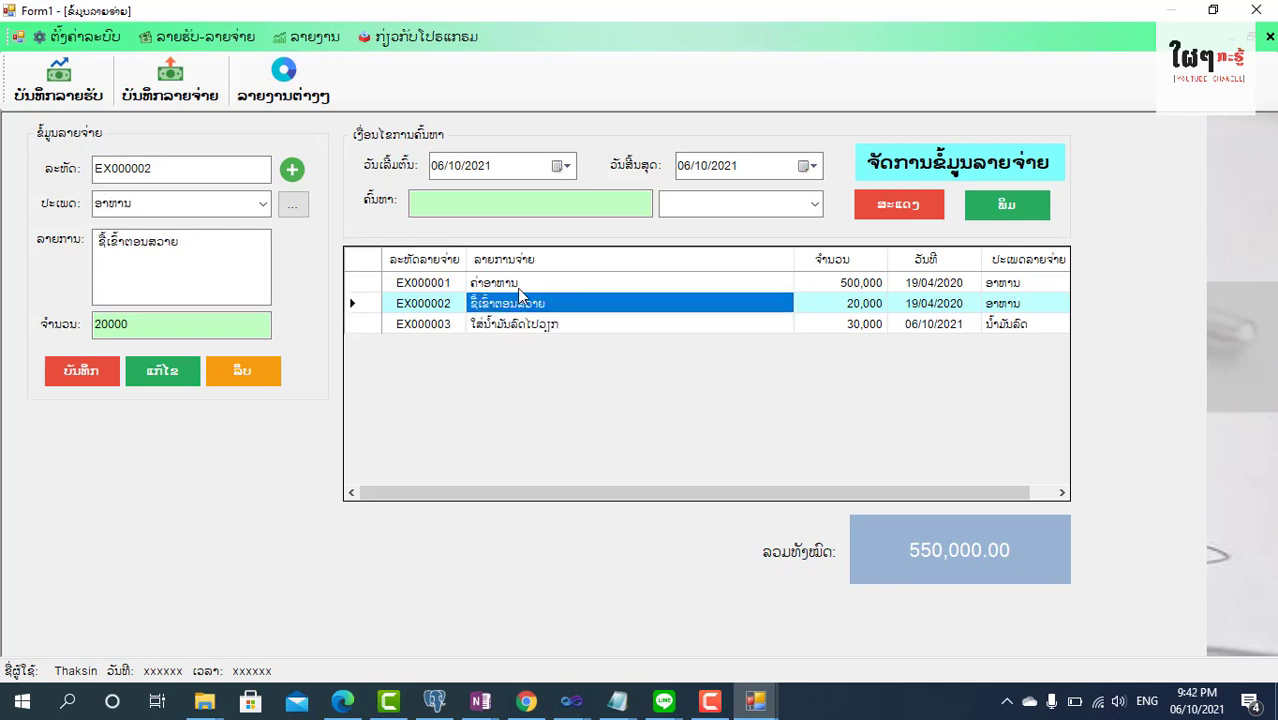
left_click(520, 284)
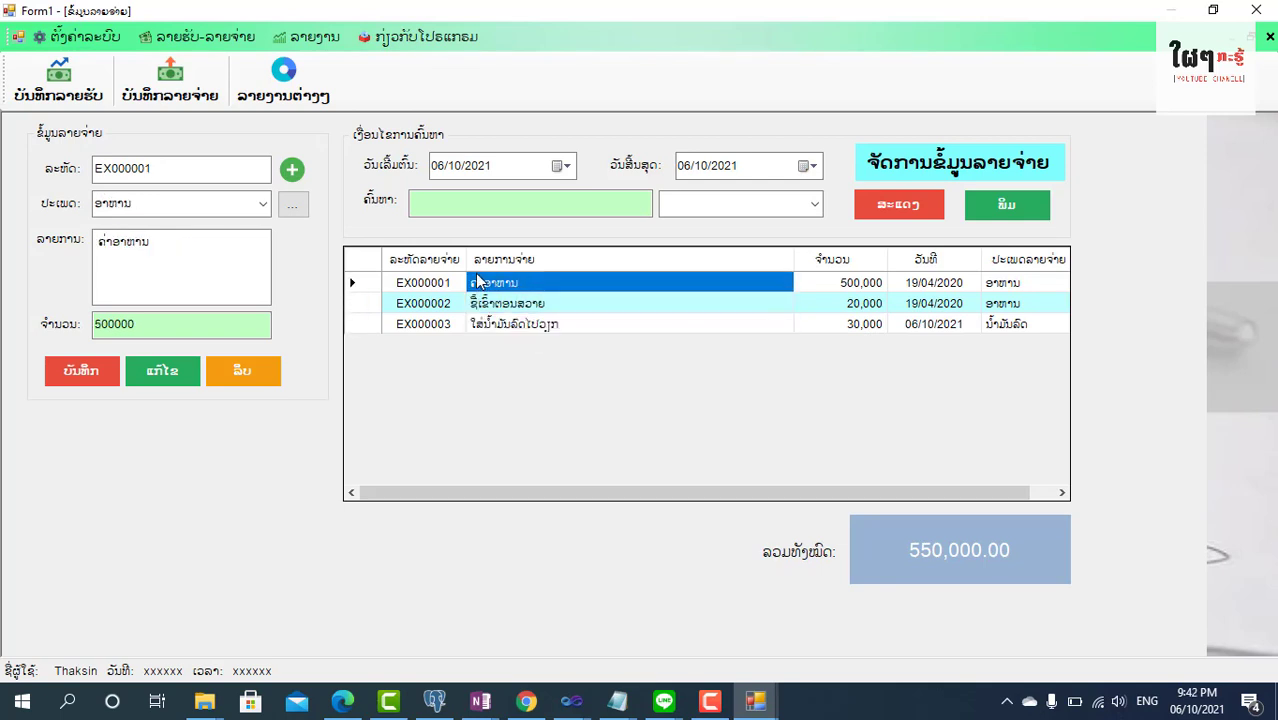
left_click(532, 324)
left_click(528, 305)
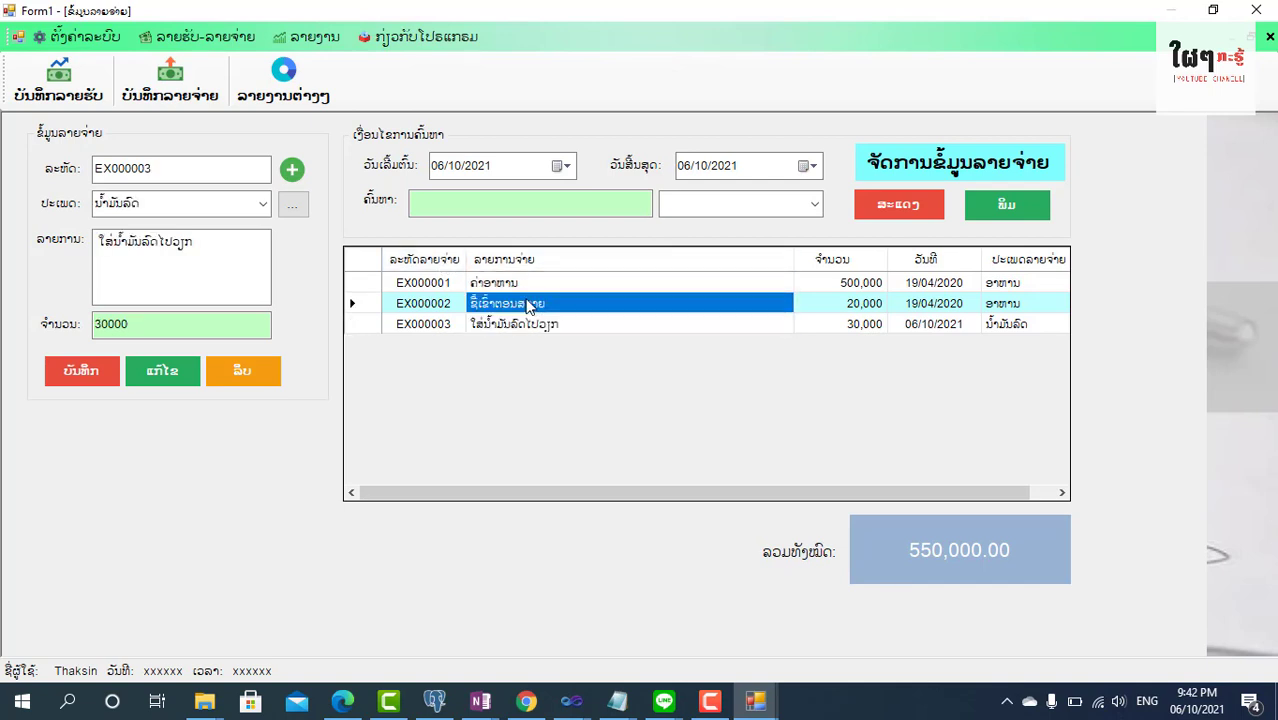
left_click(524, 284)
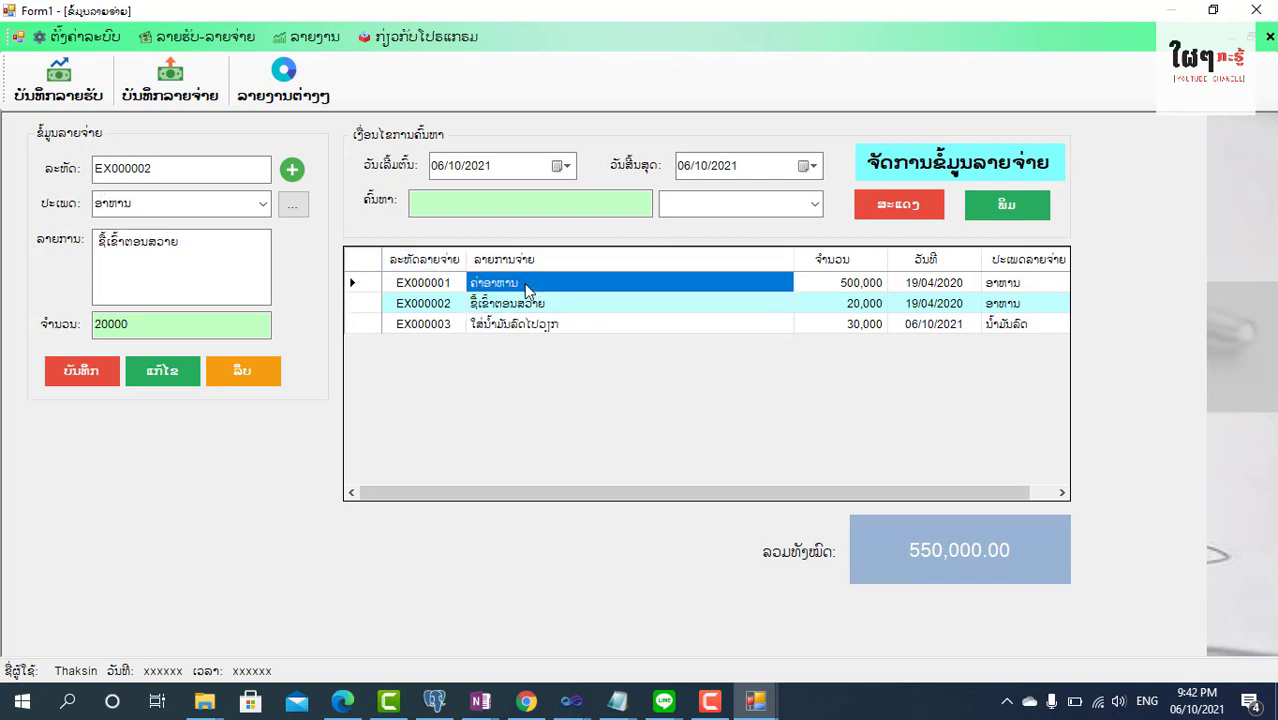
Return to the income form and search the income records for ຄອມ
left_click(50, 80)
left_click(512, 200)
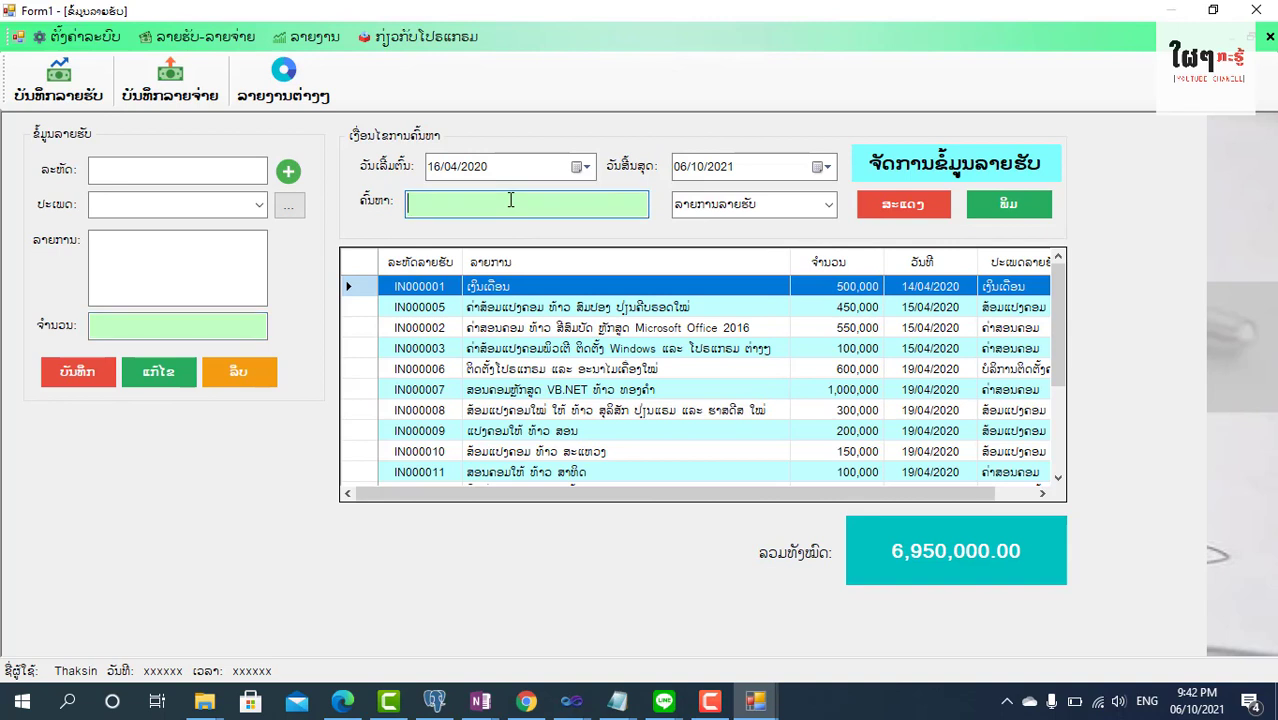
key("super+space")
type("ດອນ")
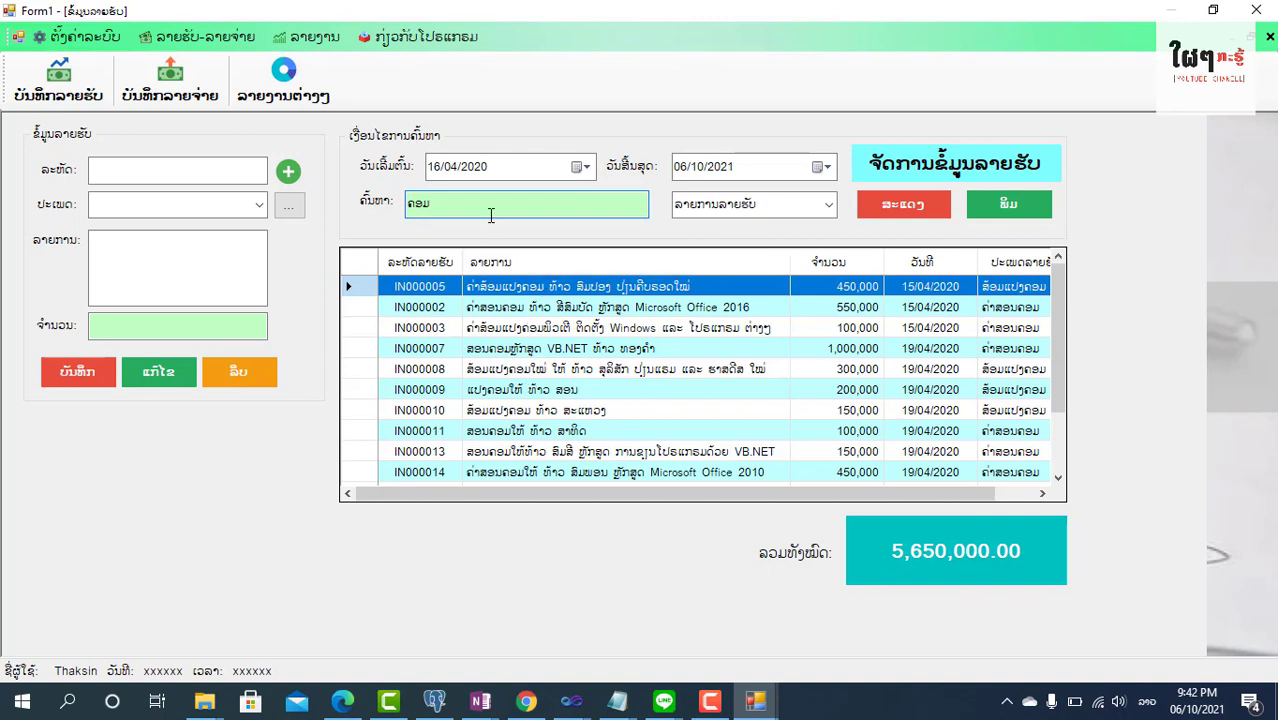
Replace the income search term with ແປງຄອມ to narrow the list to computer repair entries
key("BackSpace")
key("BackSpace")
key("BackSpace")
type("ແປ")
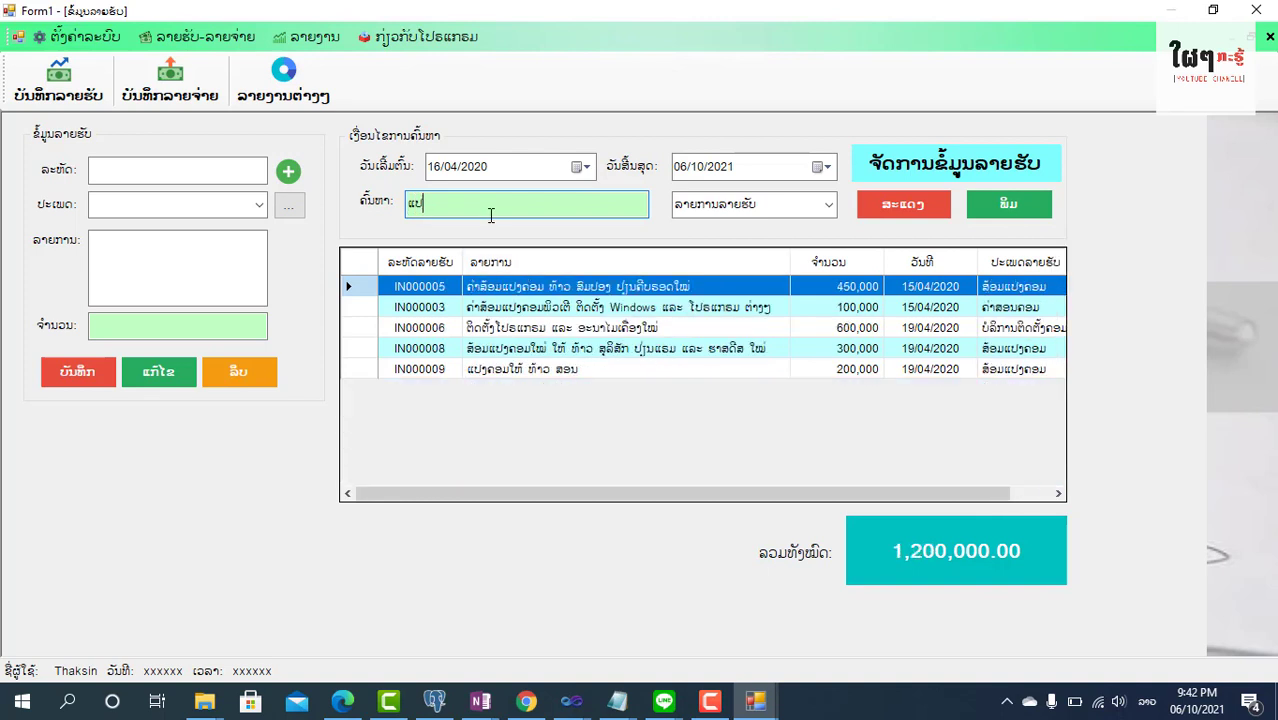
type("ງຄອມ")
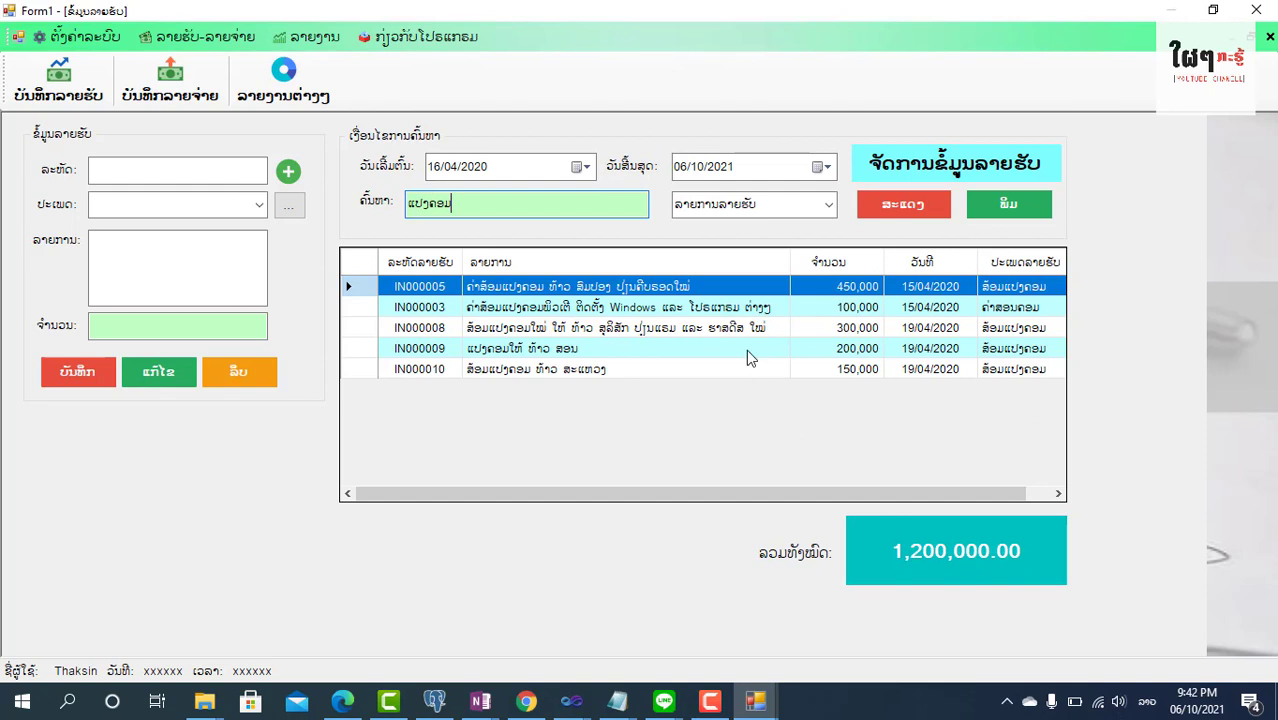
Clear the search term and search the income records by a customer's name
key("BackSpace")
key("BackSpace")
key("BackSpace")
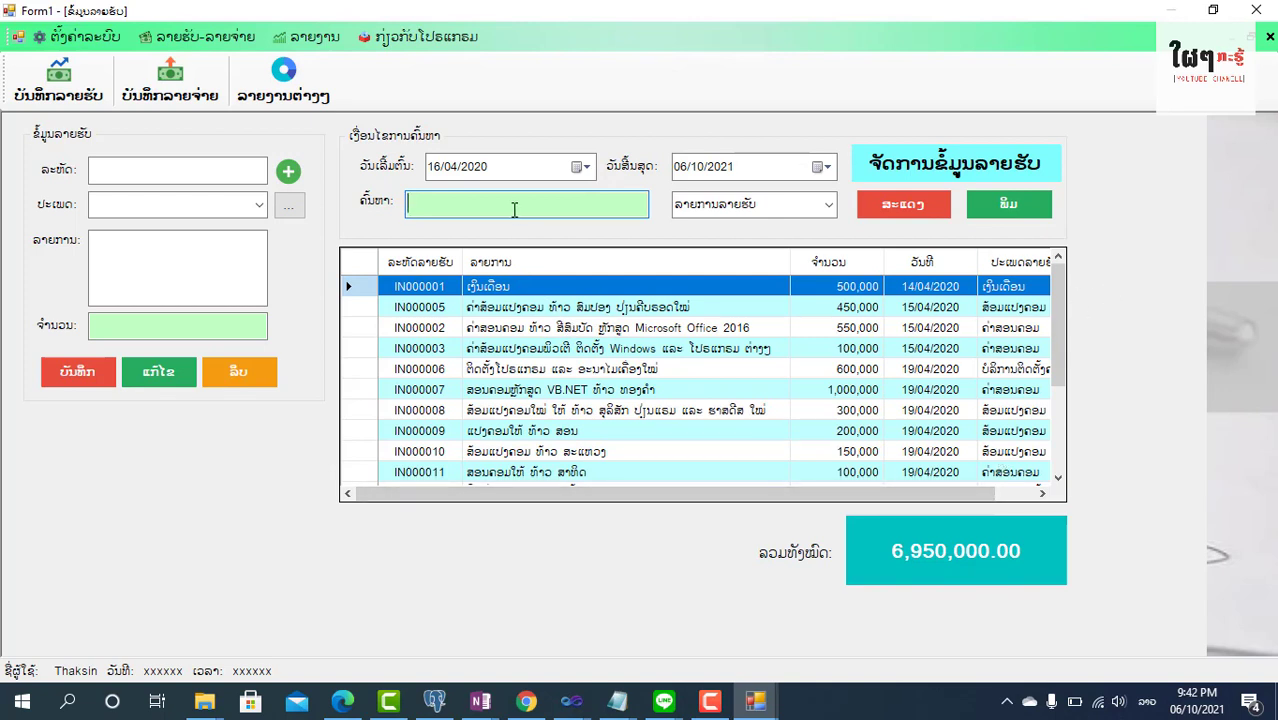
type("ສາທິດ")
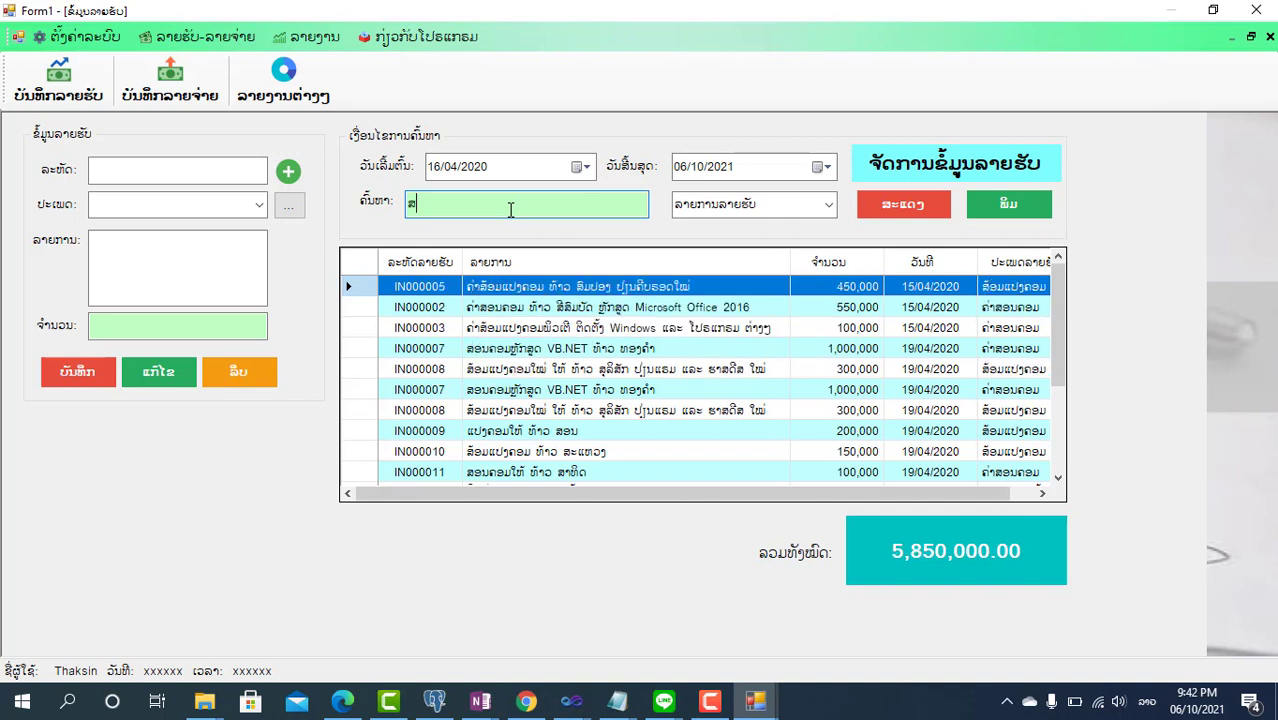